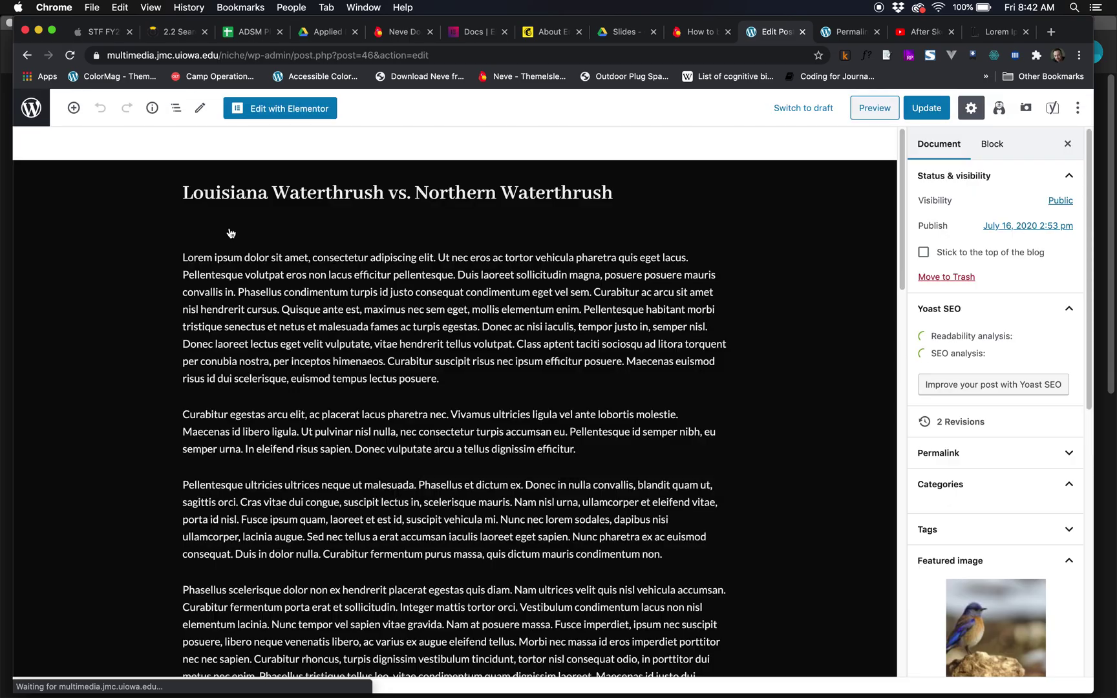
# Step: Set the post's Yoast SEO focus keyphrase to "waterthrush identification"
pyautogui.scroll(-2, 304, 414)
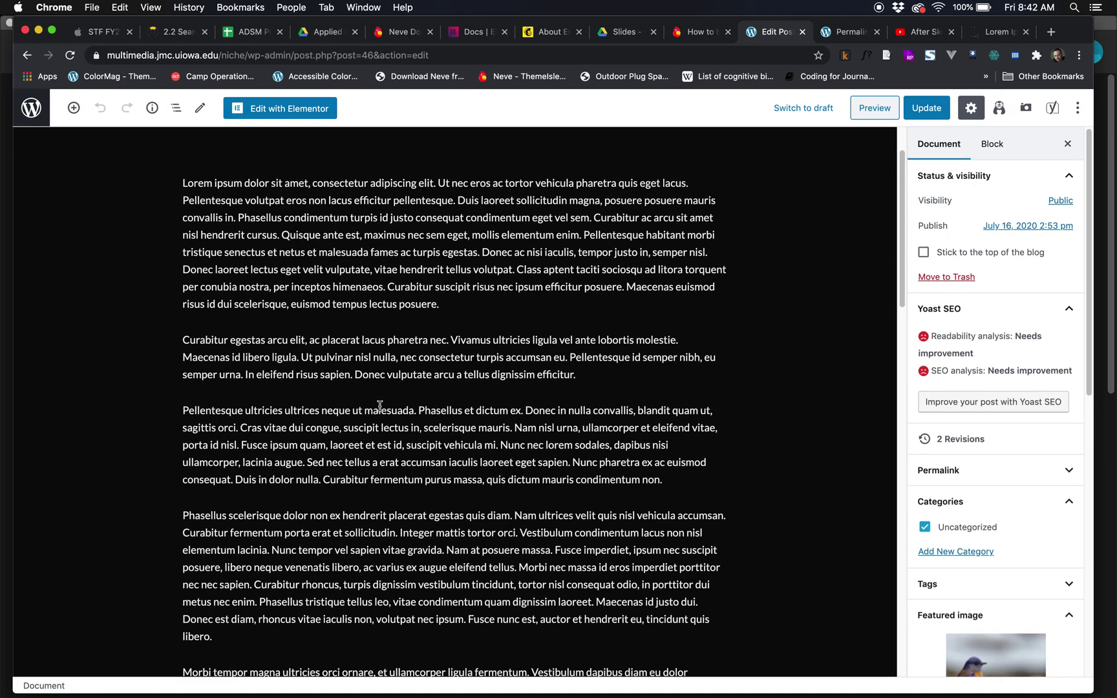
pyautogui.scroll(2, 375, 404)
pyautogui.scroll(-5, 367, 483)
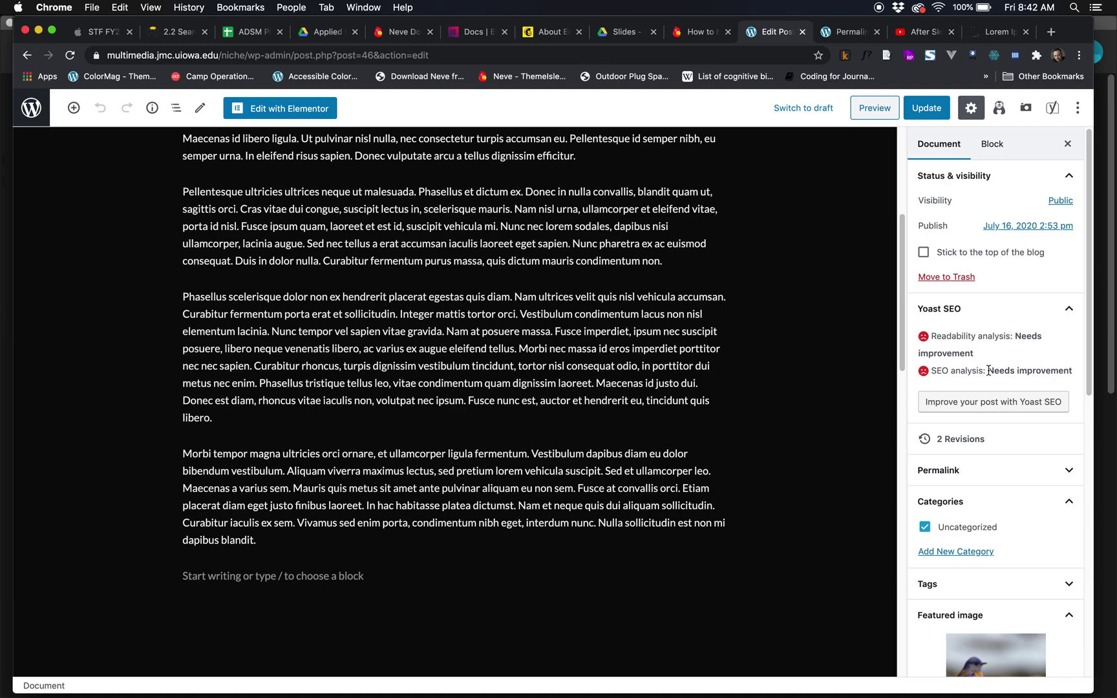
pyautogui.click(1001, 400)
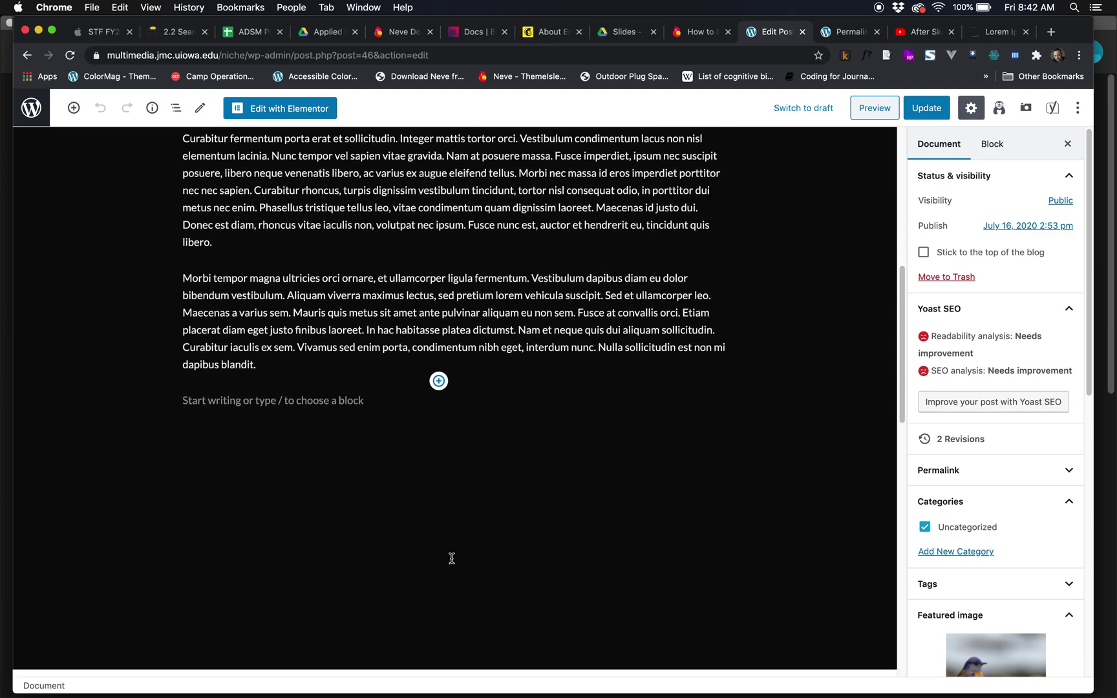
pyautogui.scroll(-5, 452, 559)
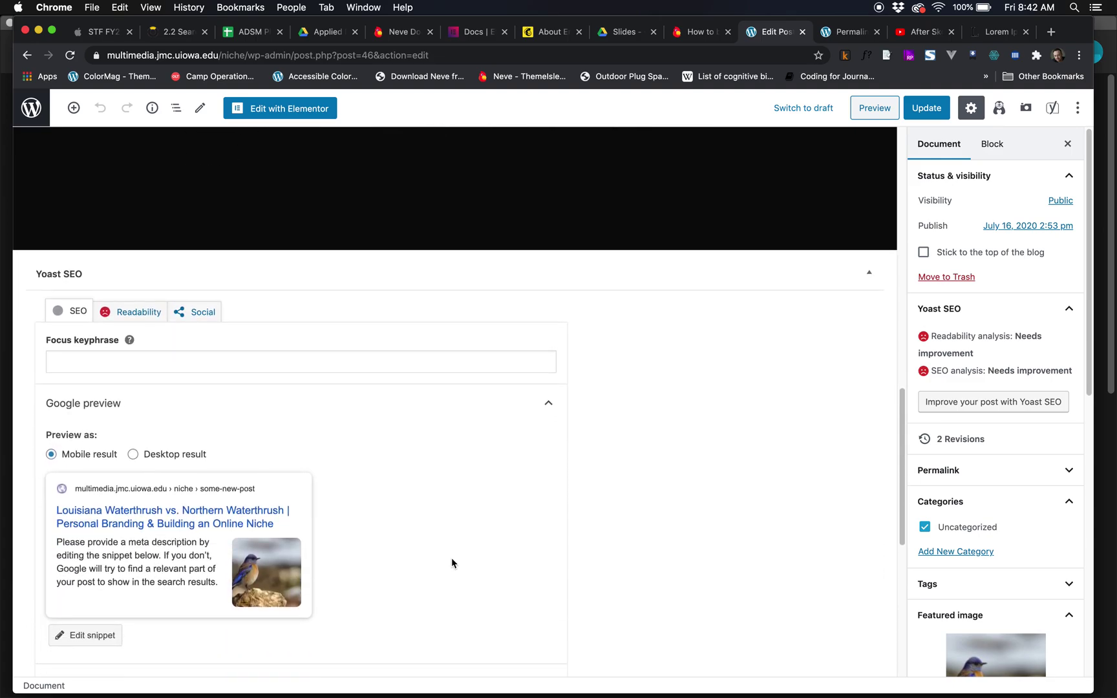
pyautogui.scroll(-1, 452, 560)
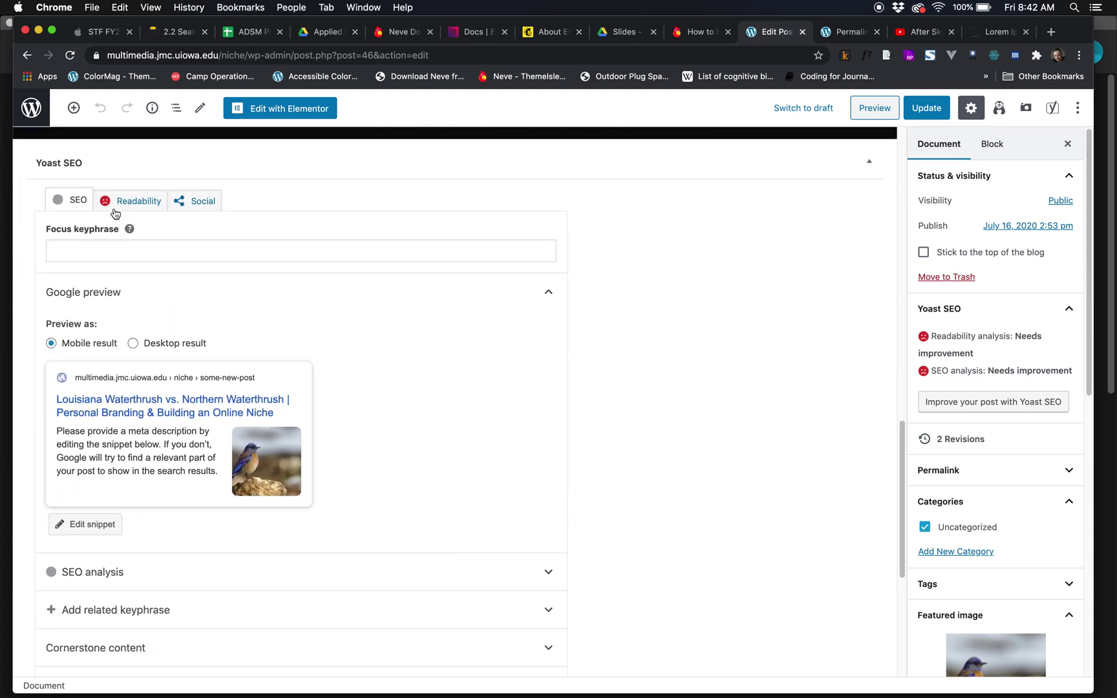
pyautogui.scroll(-1, 420, 310)
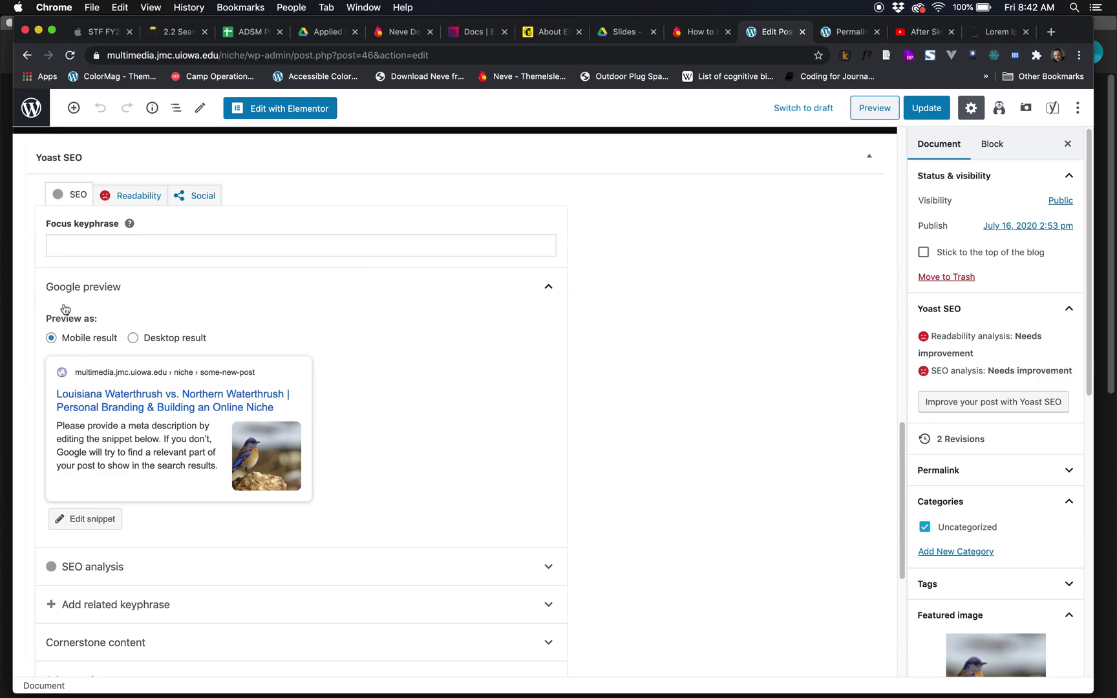
pyautogui.click(82, 246)
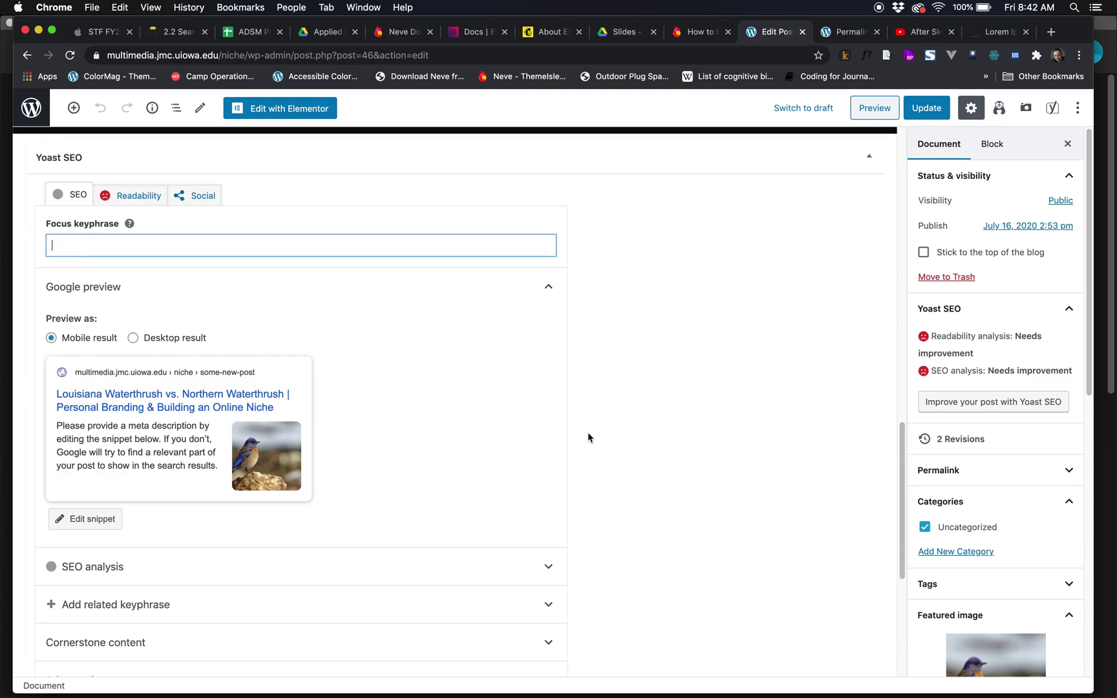
pyautogui.write('wate')
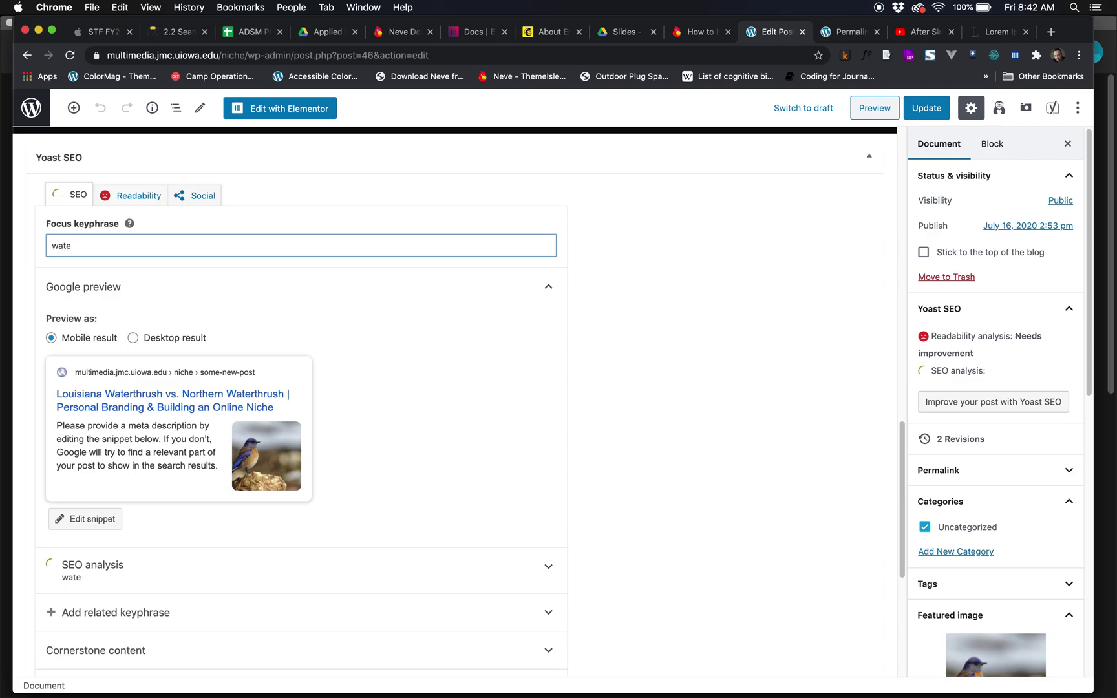
pyautogui.write('rthrush identification')
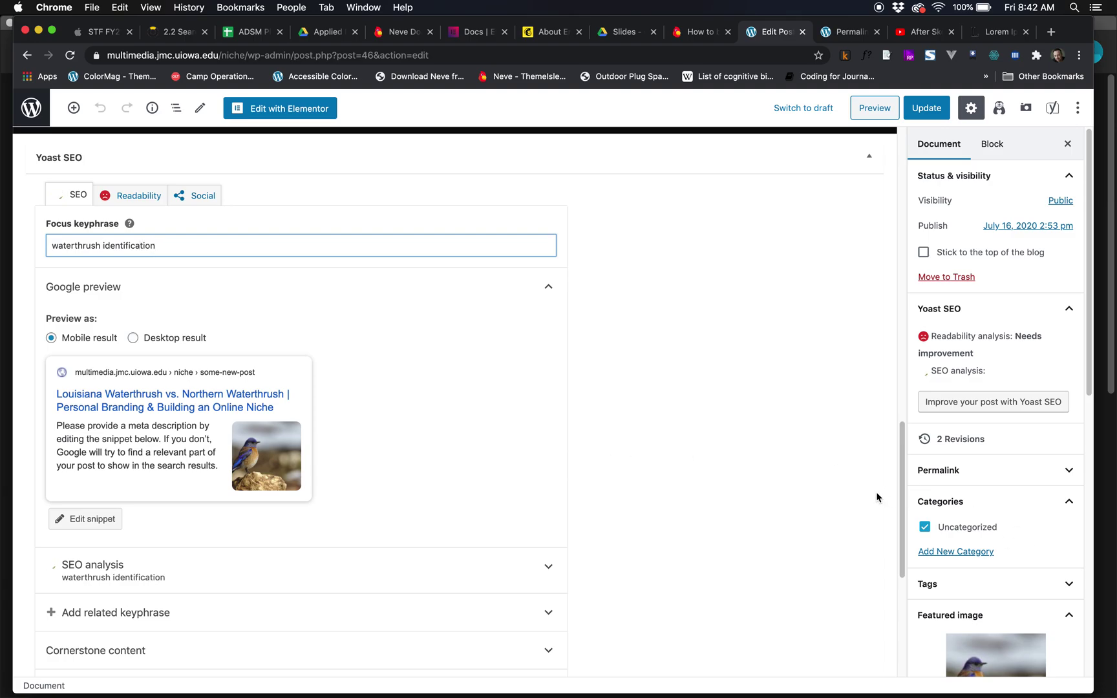
pyautogui.click(671, 501)
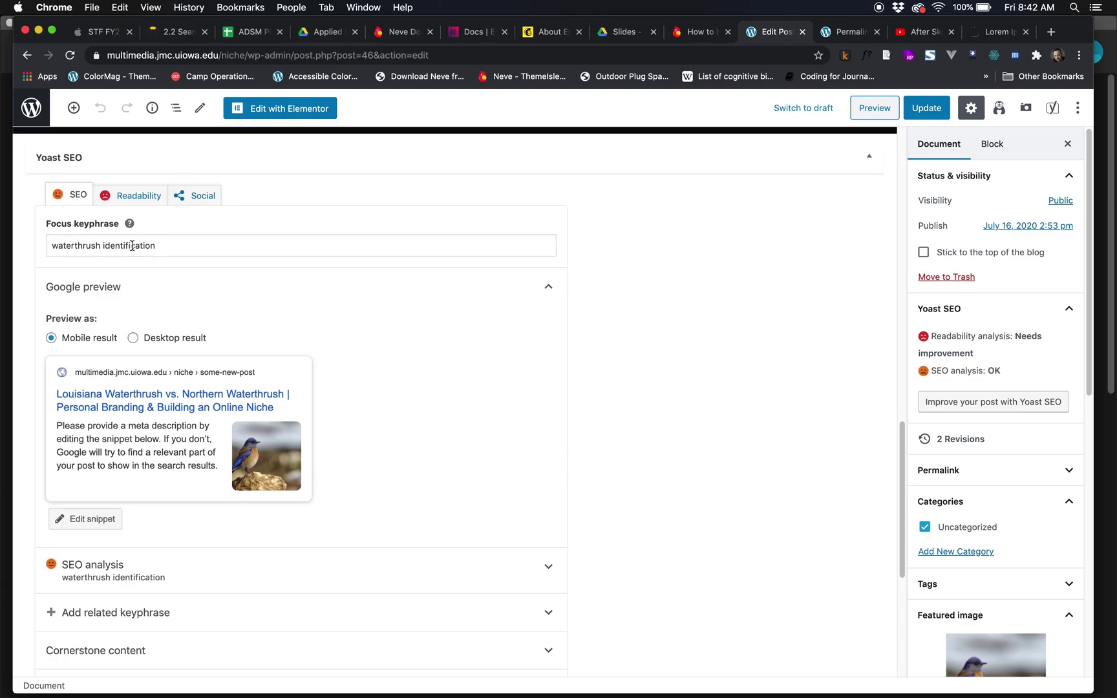
# Step: Consult Yoast's help article on choosing the right focus keyword, and return to the post's Yoast SEO settings
pyautogui.scroll(-1, 253, 348)
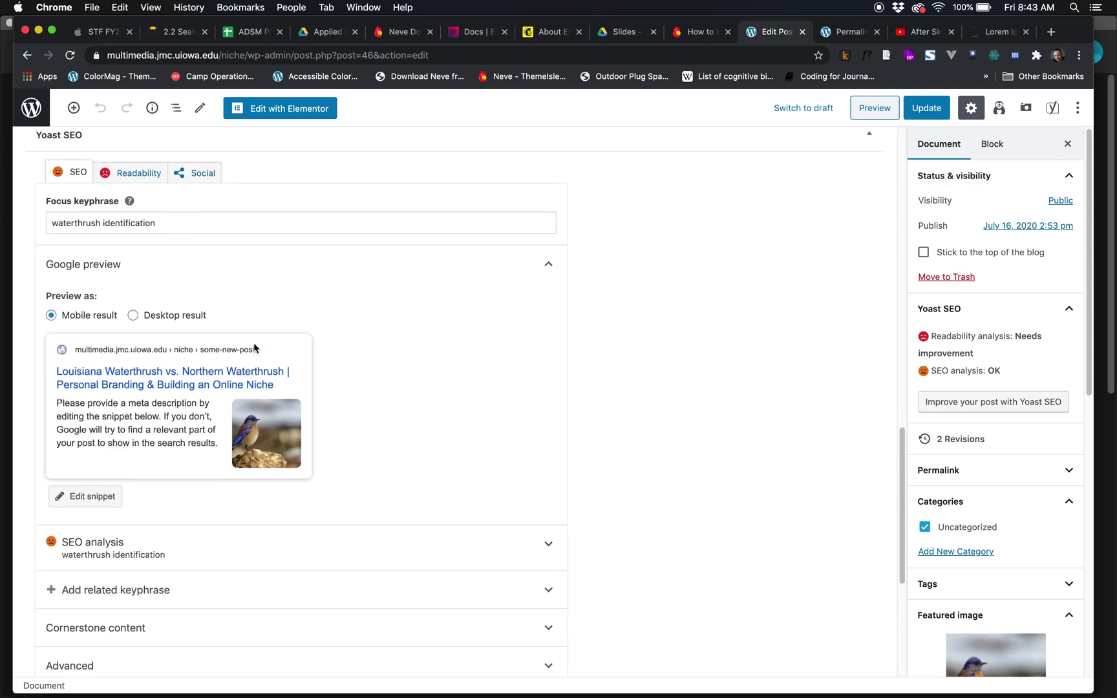
pyautogui.click(130, 203)
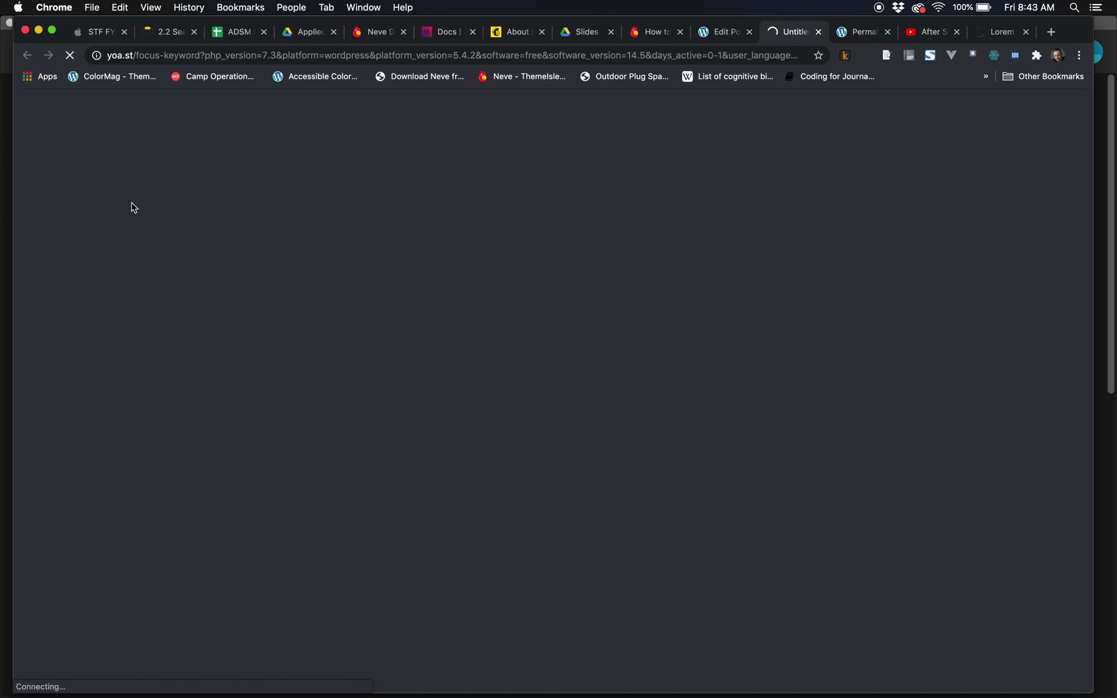
pyautogui.scroll(-6, 473, 386)
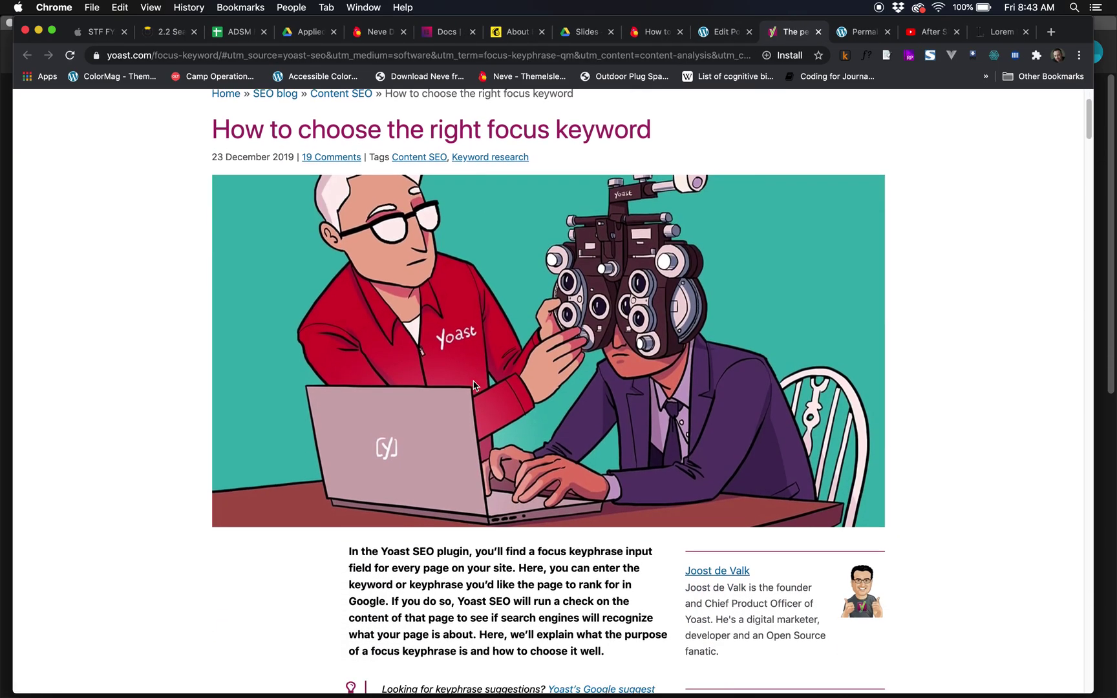
pyautogui.scroll(-3, 474, 384)
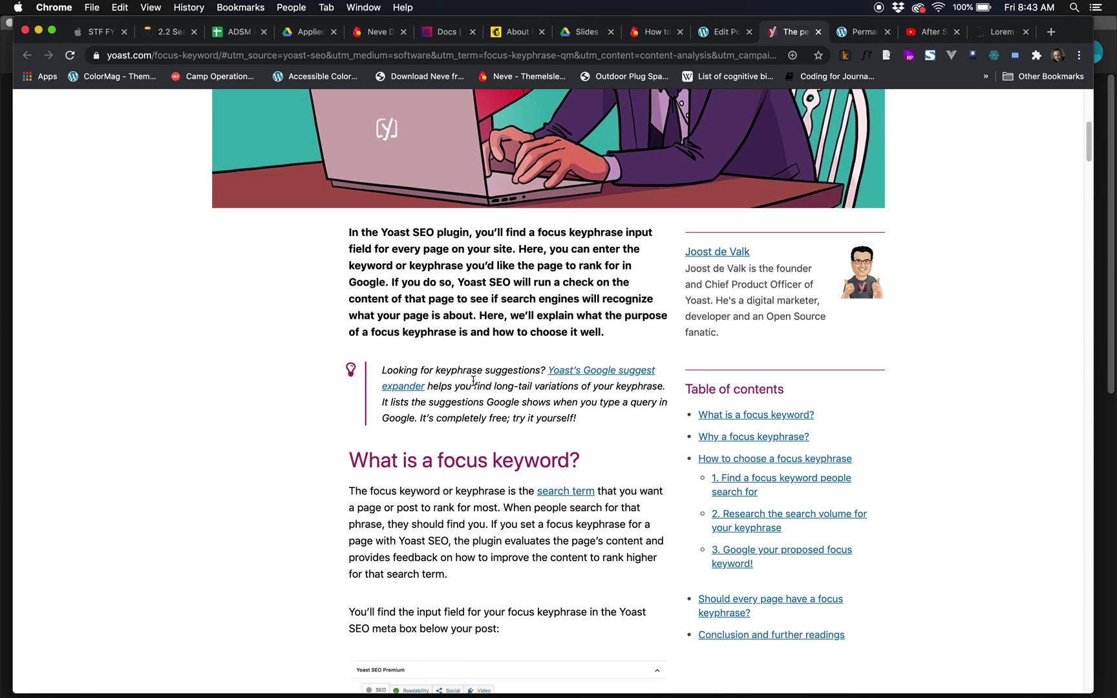
pyautogui.click(719, 33)
pyautogui.scroll(1, 157, 299)
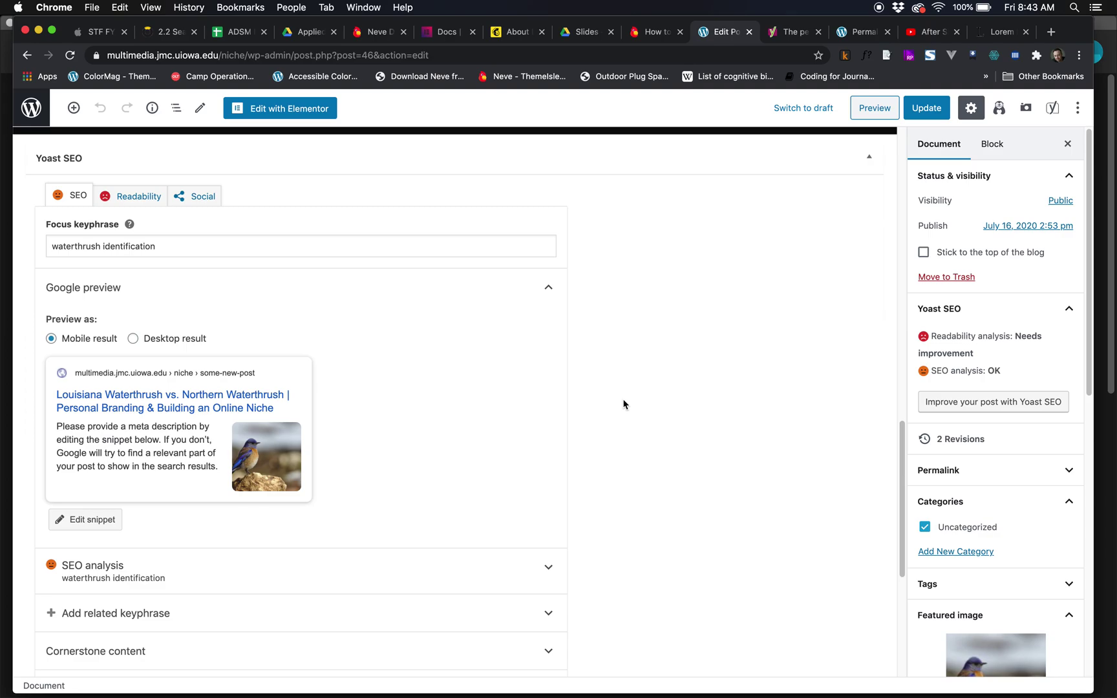
pyautogui.scroll(1, 623, 400)
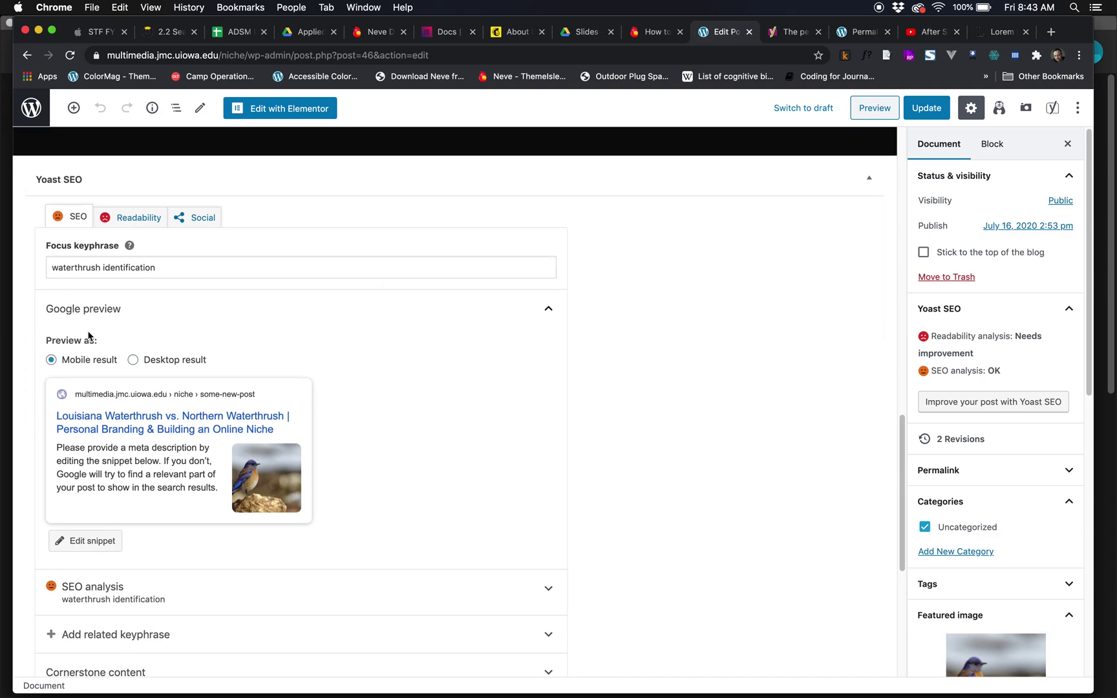
# Step: Switch the Google preview of the post to the desktop result
pyautogui.scroll(-2, 87, 356)
pyautogui.scroll(-2, 87, 357)
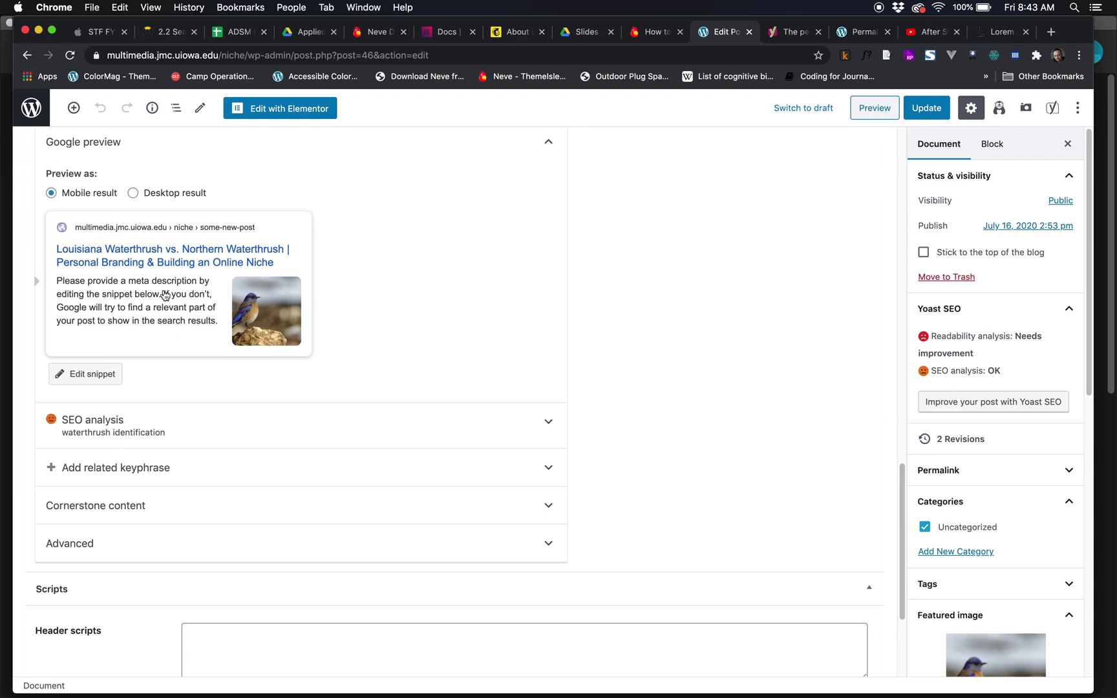
pyautogui.click(132, 192)
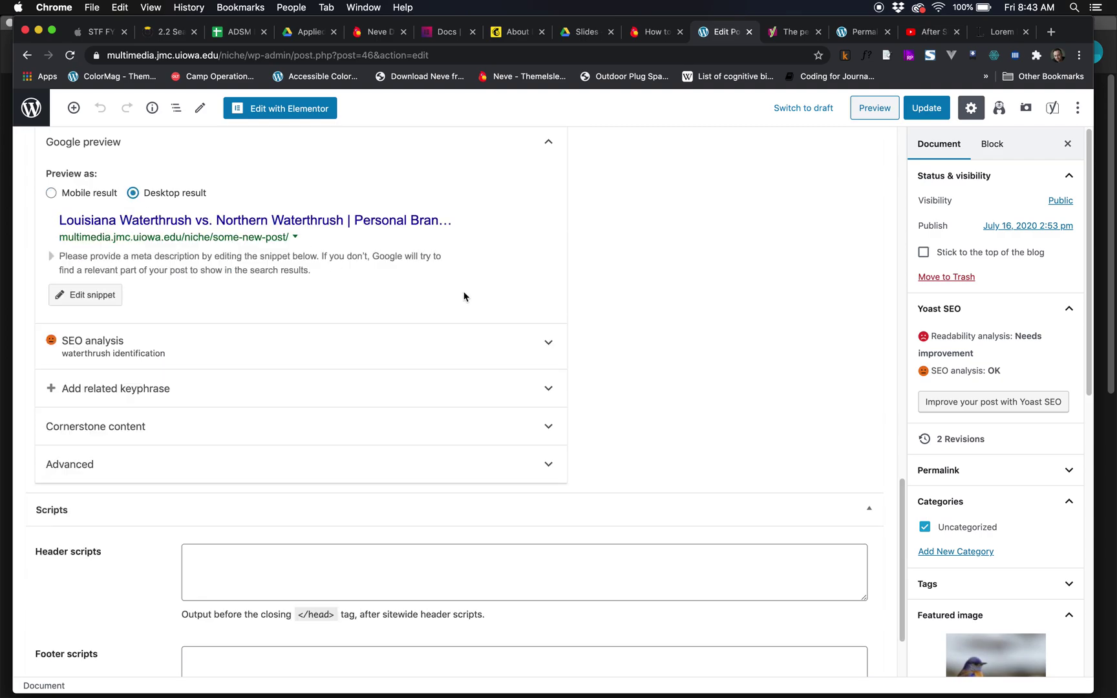
# Step: Edit the Google snippet, entering the meta description "Learn how to identify waterthrush species", and close the snippet editor
pyautogui.click(94, 297)
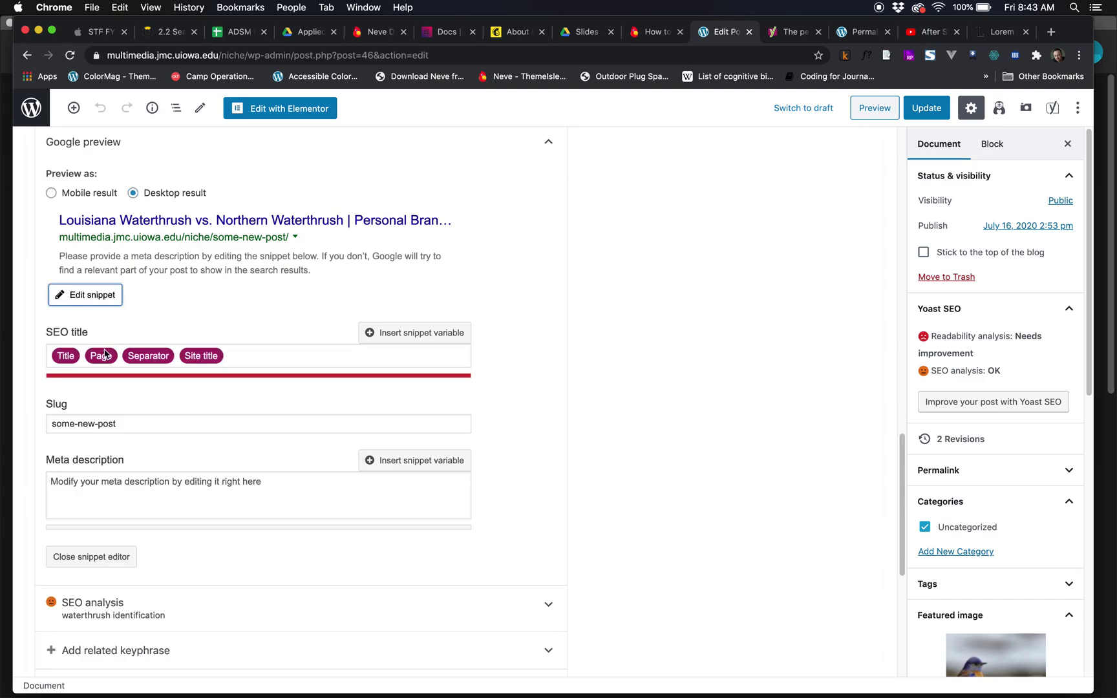
pyautogui.click(223, 483)
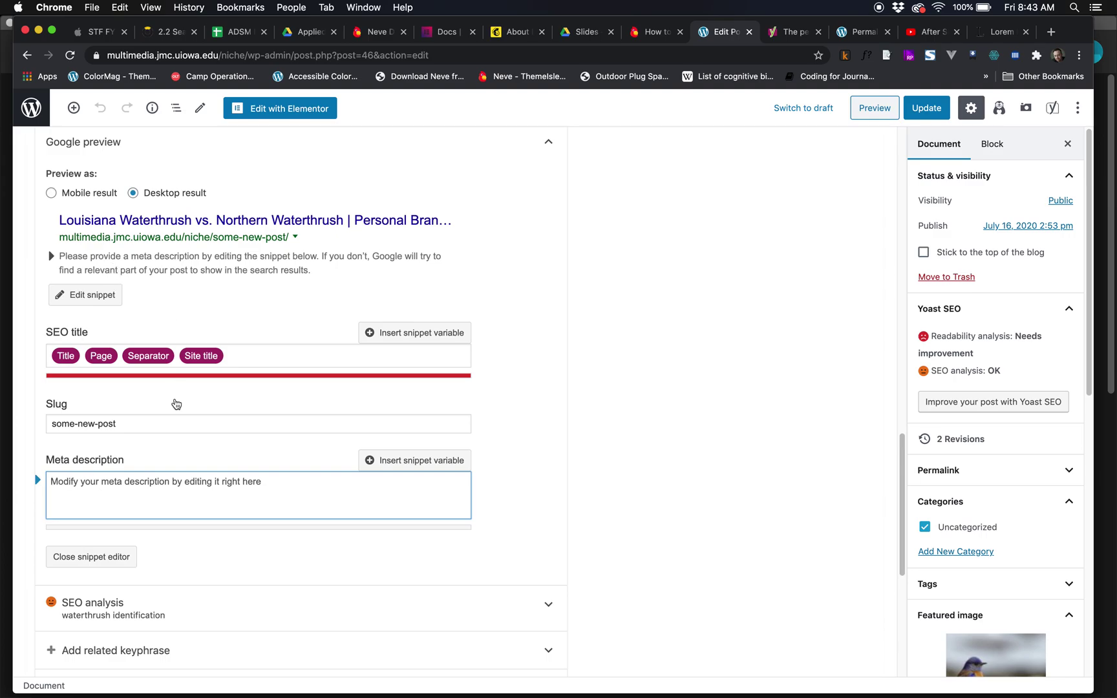
pyautogui.write('Learn how to id')
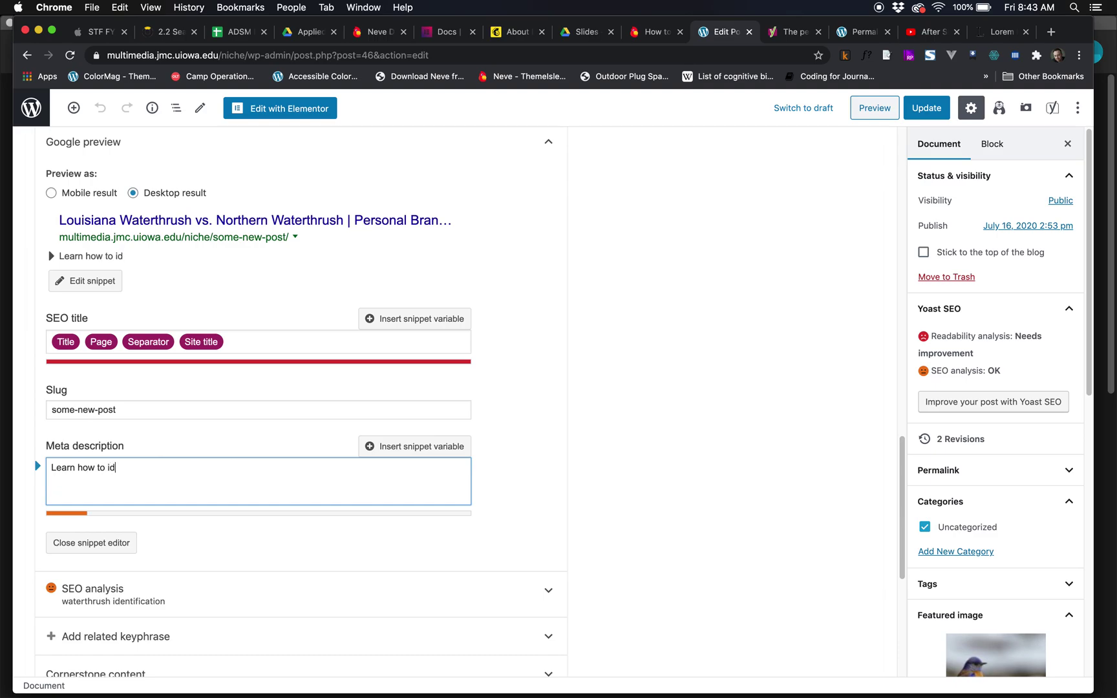
pyautogui.write('entify waterthrush species')
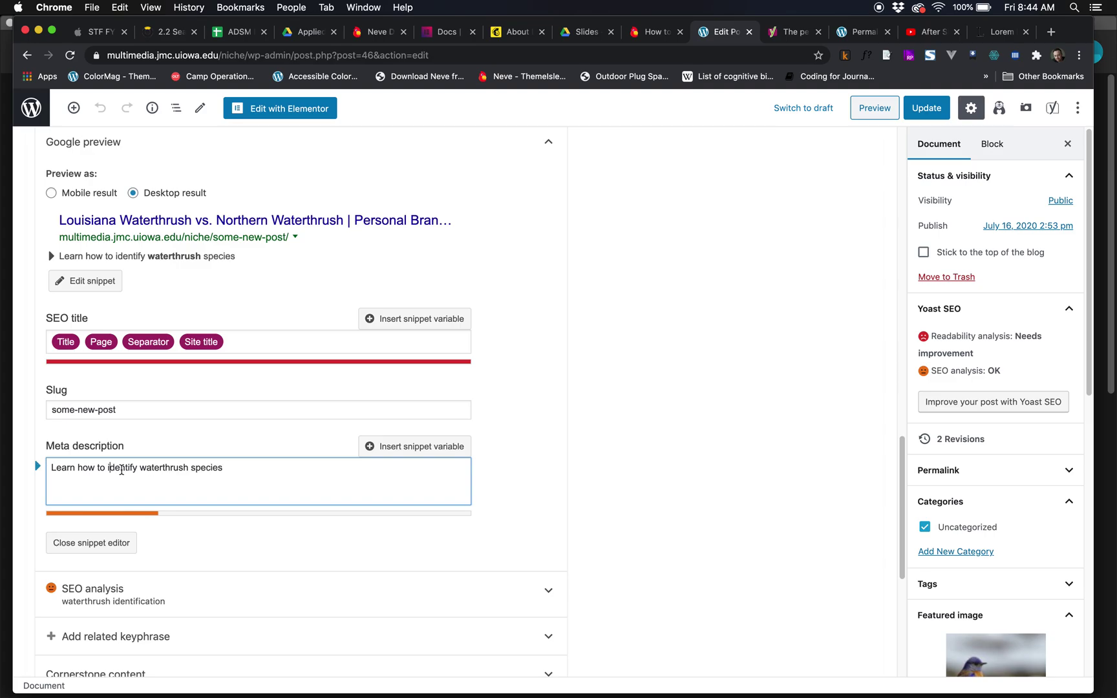
pyautogui.click(230, 470)
pyautogui.scroll(5, 230, 470)
pyautogui.scroll(-3, 178, 496)
pyautogui.scroll(-1, 178, 495)
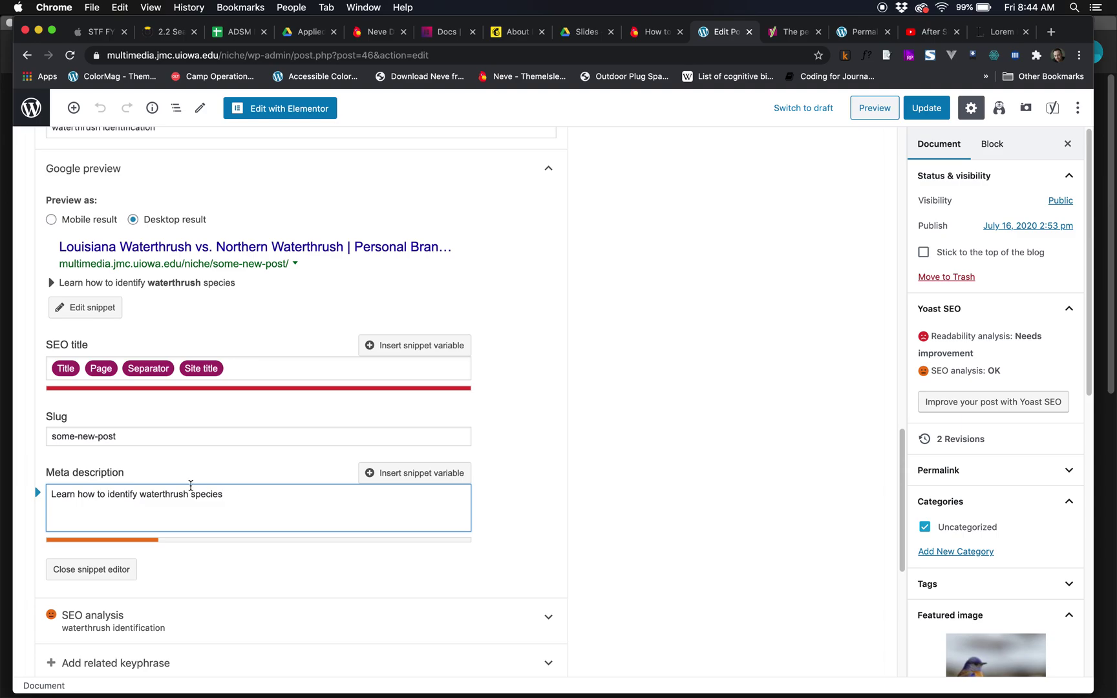
pyautogui.scroll(-2, 208, 514)
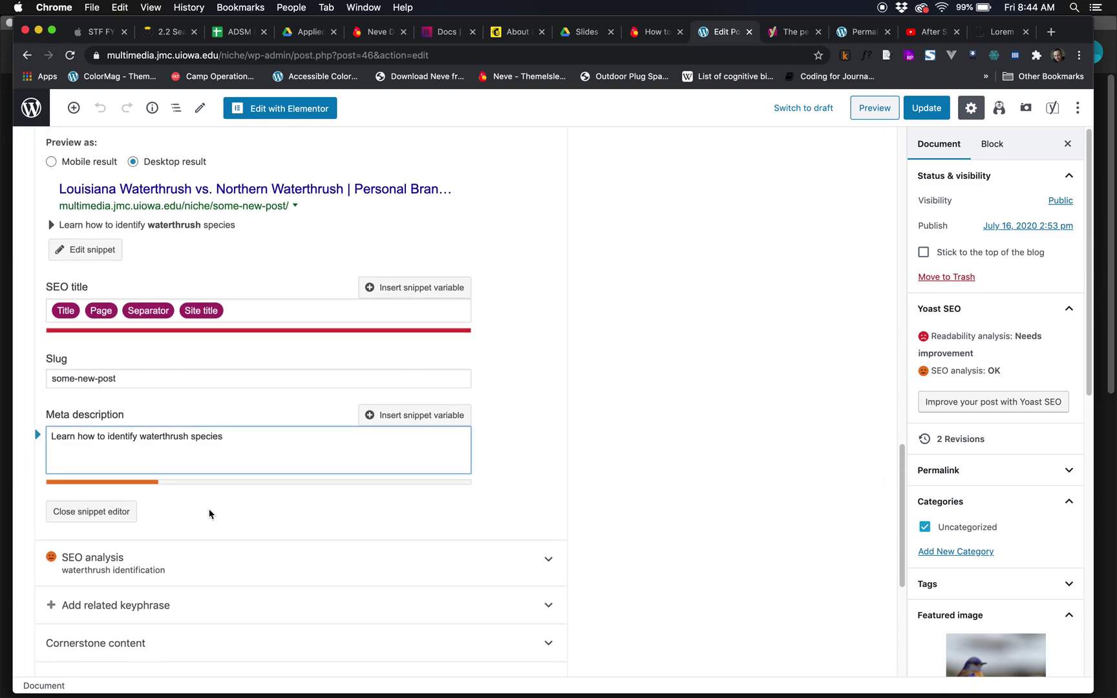
pyautogui.click(128, 511)
# Step: Review the SEO analysis results for the keyphrase, and check the option for adding synonyms before dismissing its dialog
pyautogui.scroll(1, 375, 451)
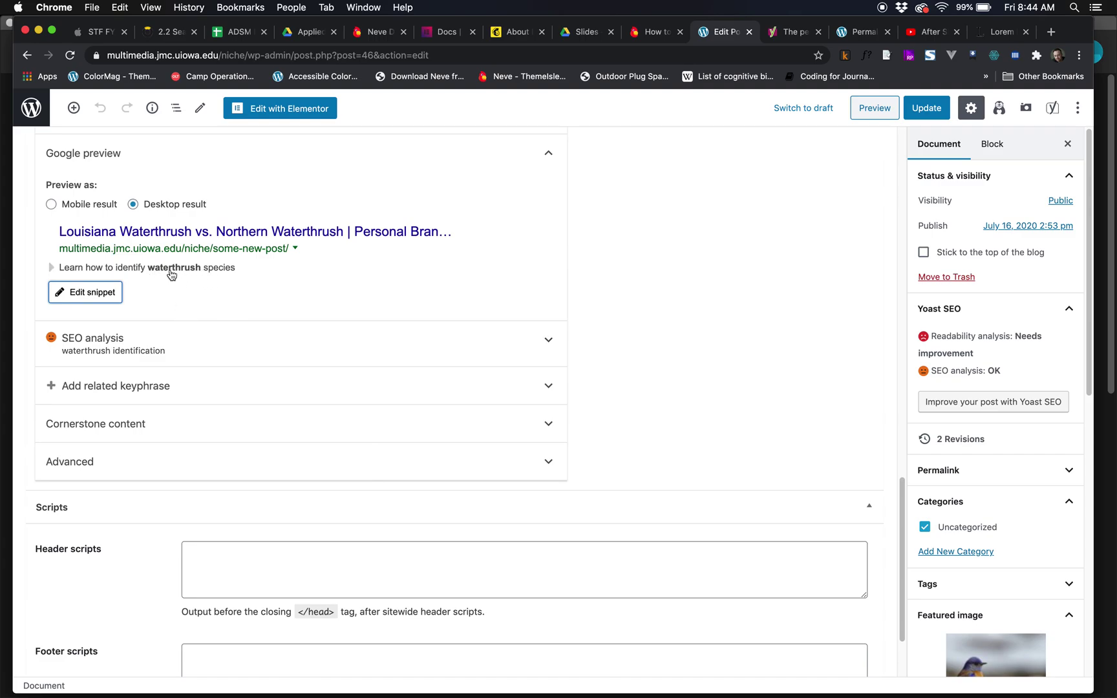
pyautogui.scroll(3, 172, 272)
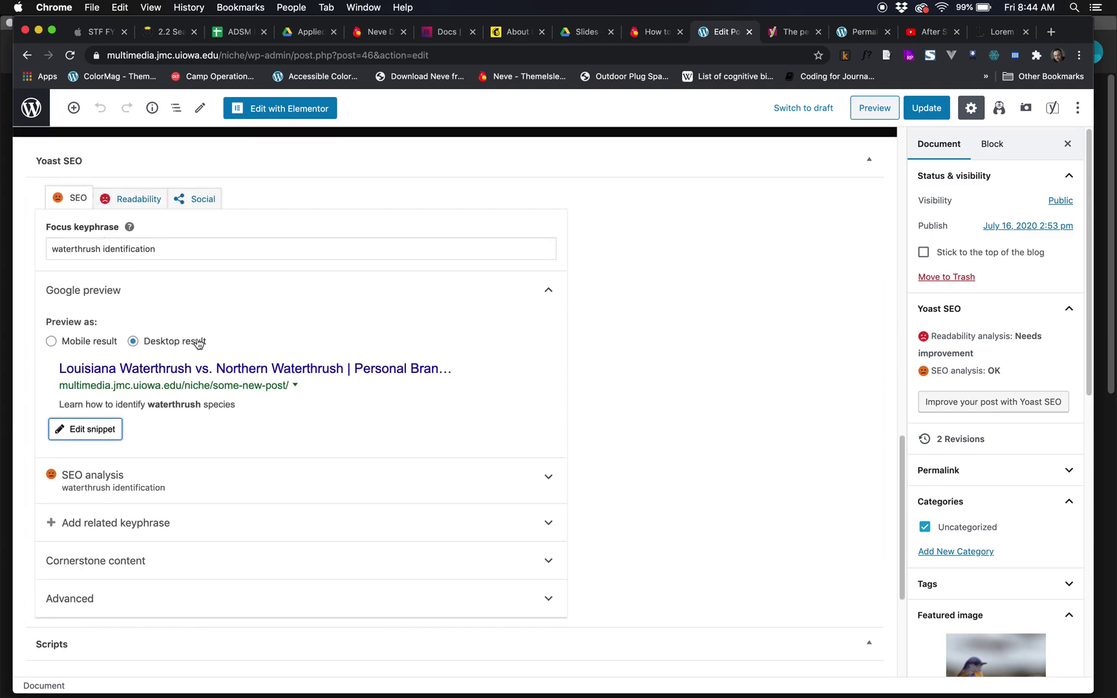
pyautogui.scroll(-3, 200, 365)
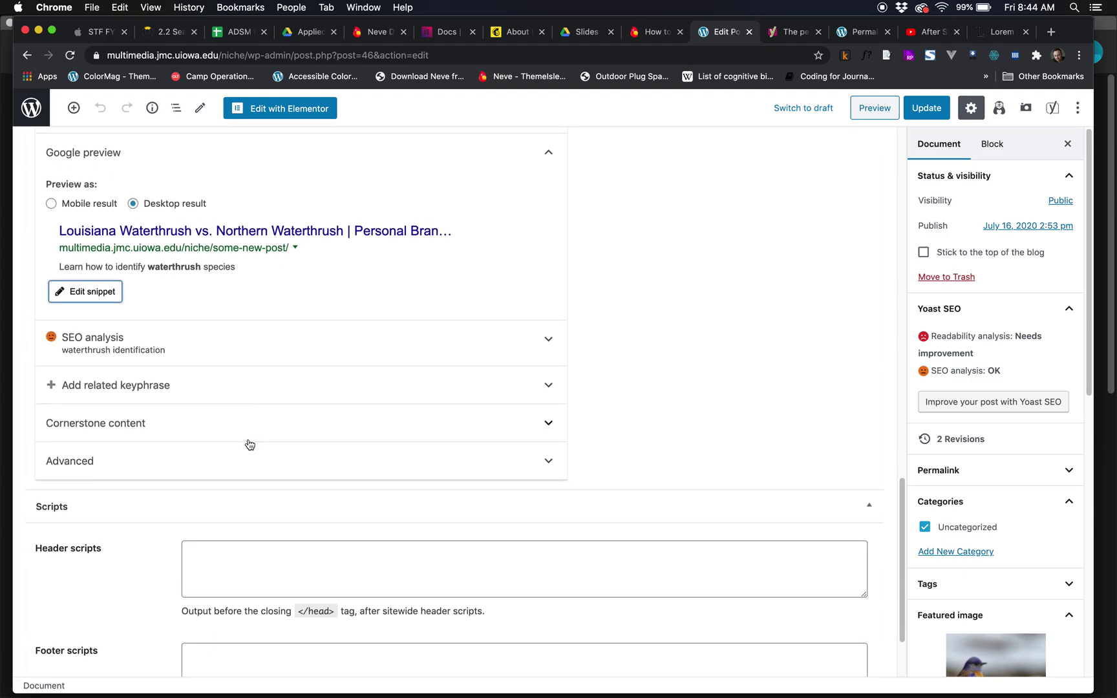
pyautogui.scroll(-1, 255, 399)
pyautogui.click(546, 304)
pyautogui.scroll(-1, 546, 454)
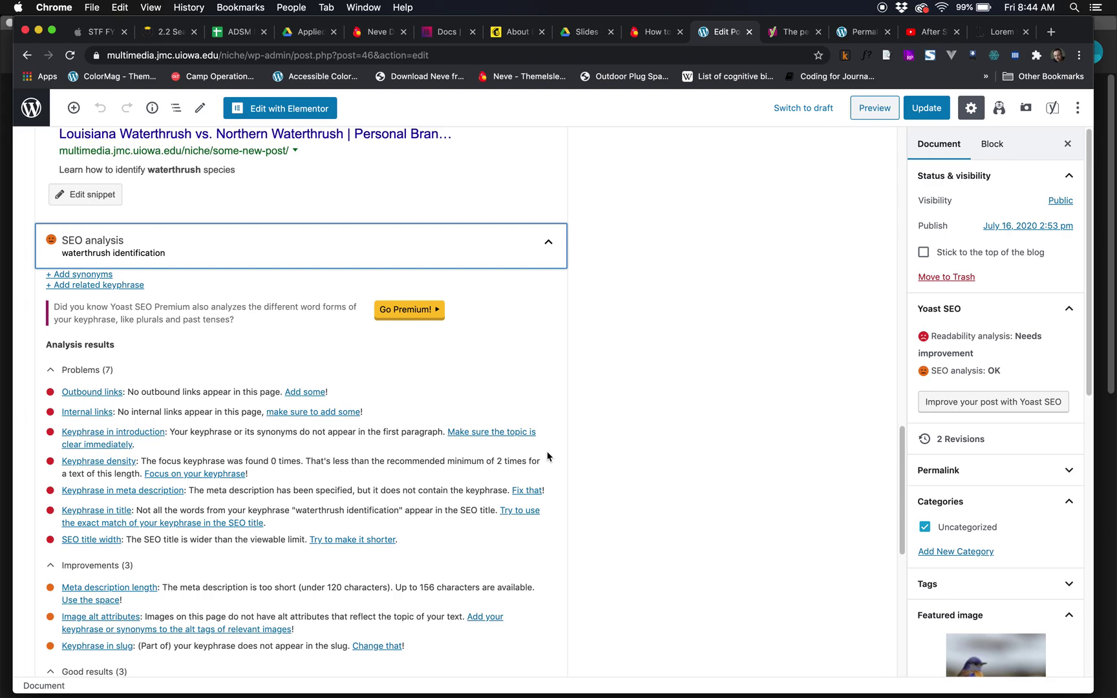
pyautogui.scroll(-1, 555, 461)
pyautogui.click(91, 254)
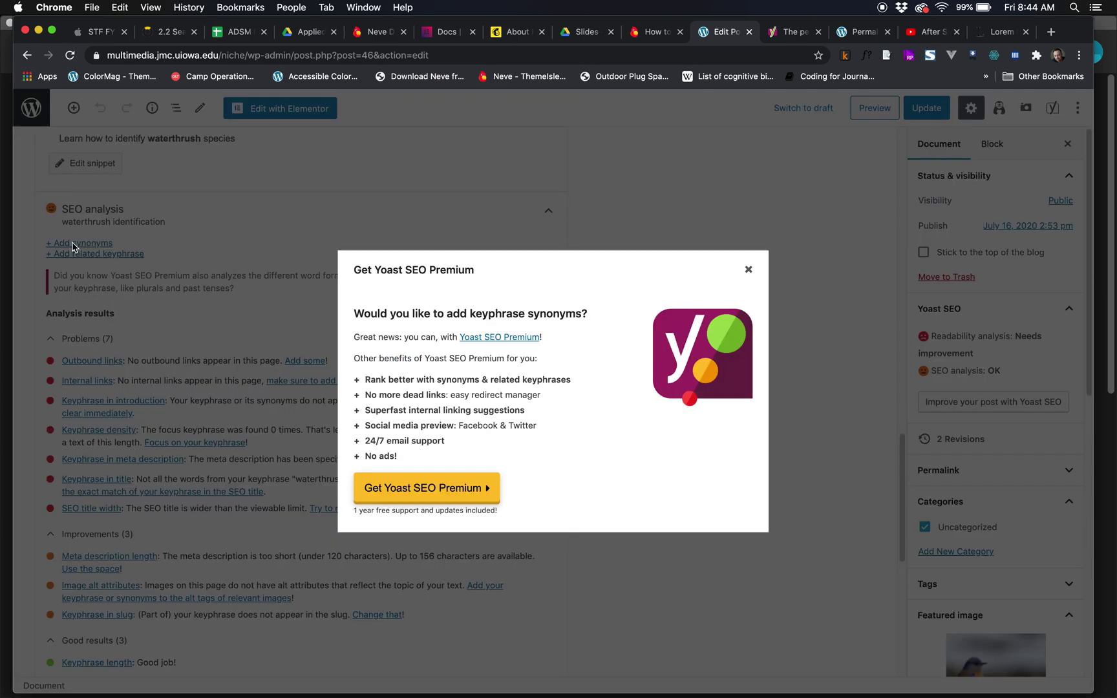
pyautogui.click(748, 270)
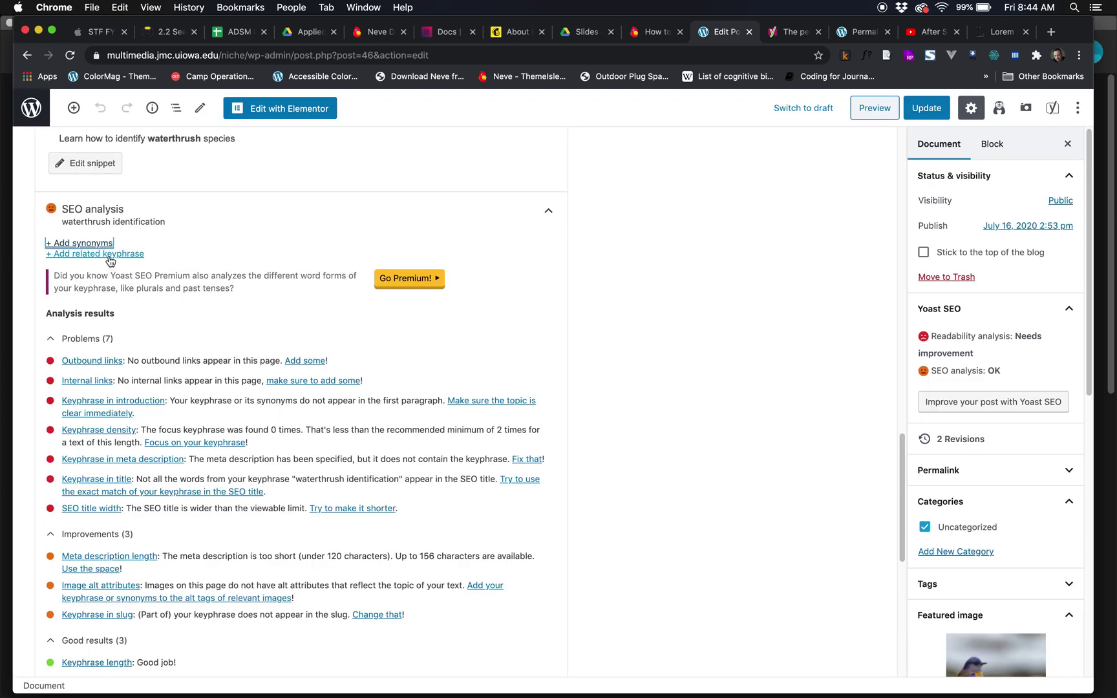
# Step: Go back to the posts list, return to the waterthrush post's editor, and expand its SEO analysis
pyautogui.hscroll(-5, 282, 344)
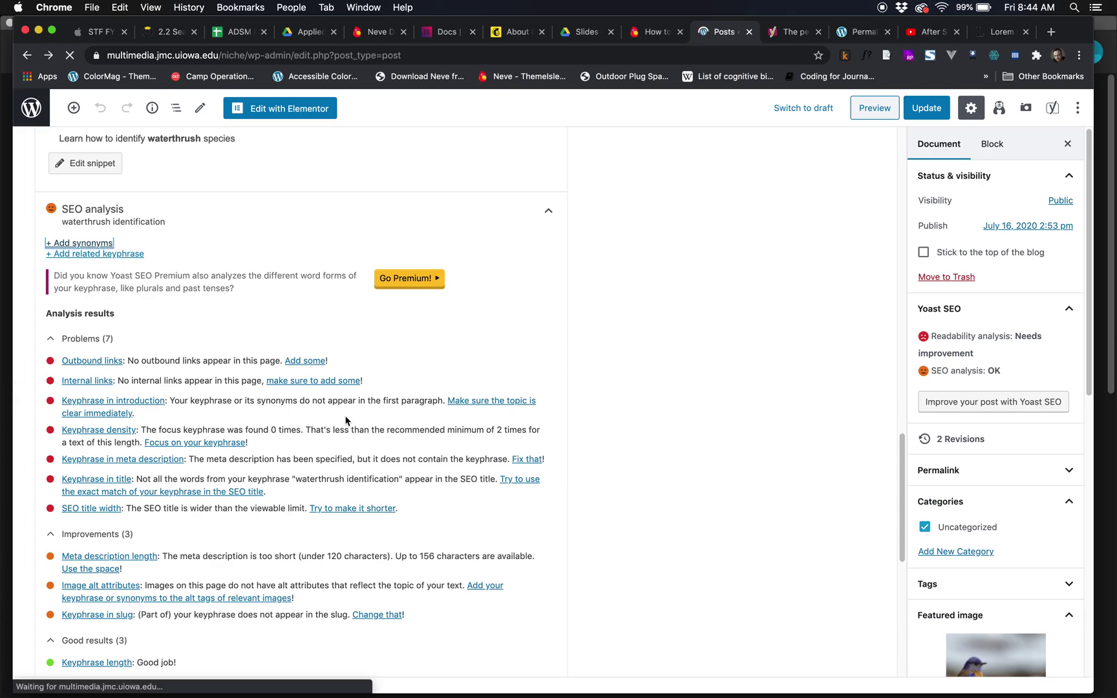
pyautogui.hscroll(5, 346, 421)
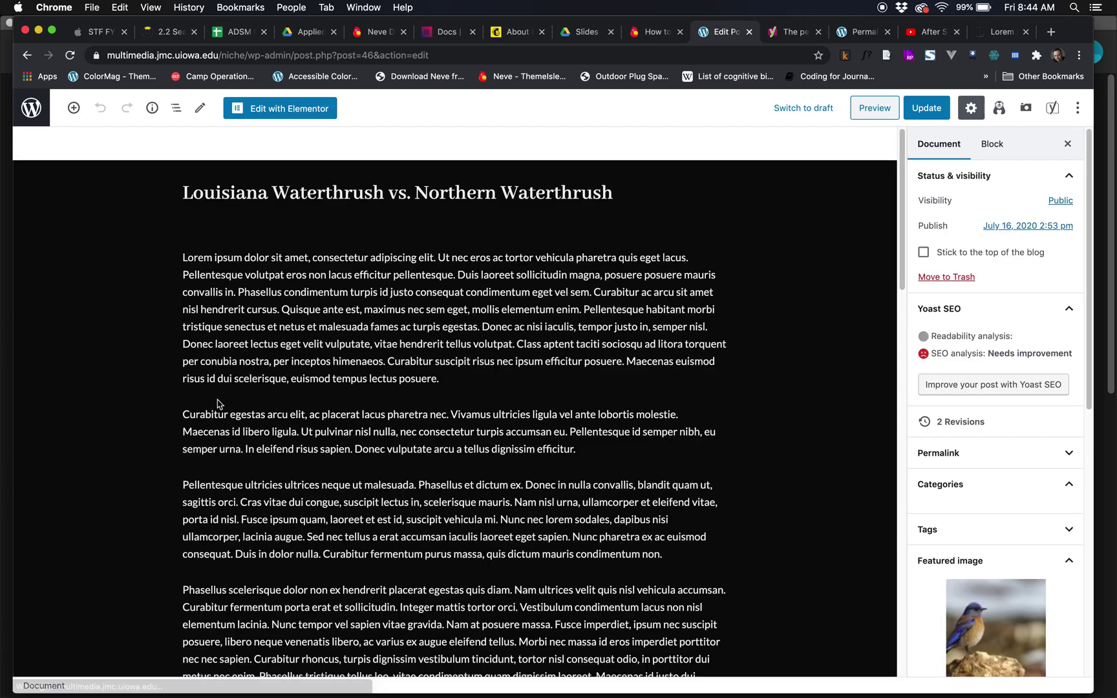
pyautogui.scroll(-15, 217, 401)
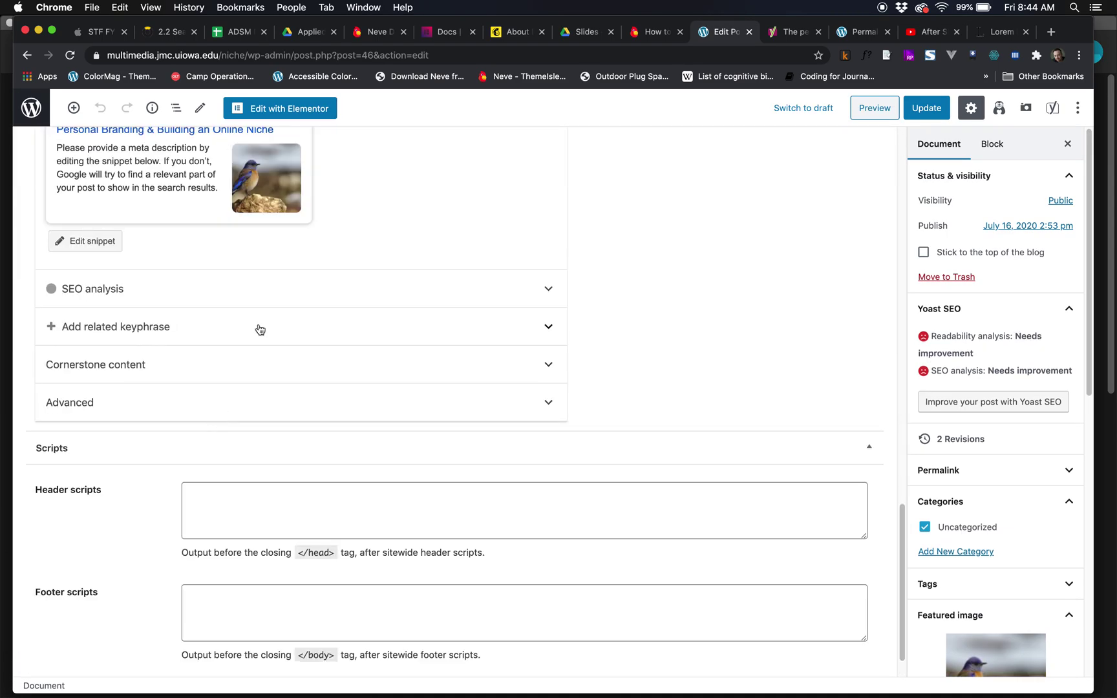
pyautogui.scroll(3, 496, 297)
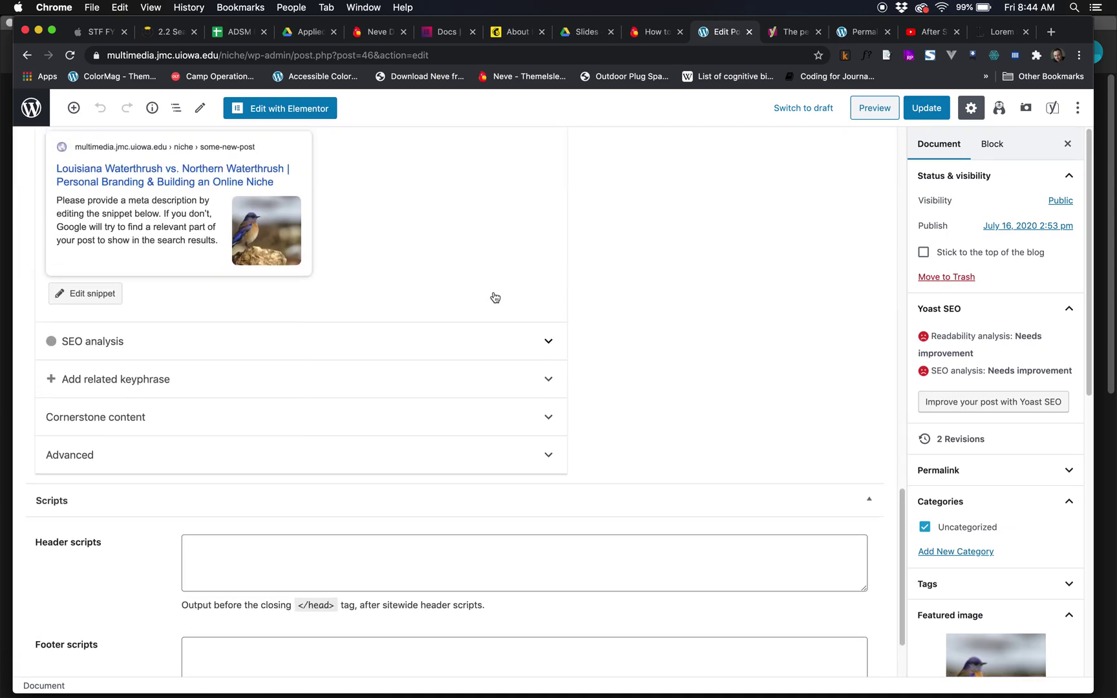
pyautogui.scroll(-1, 495, 297)
pyautogui.click(502, 391)
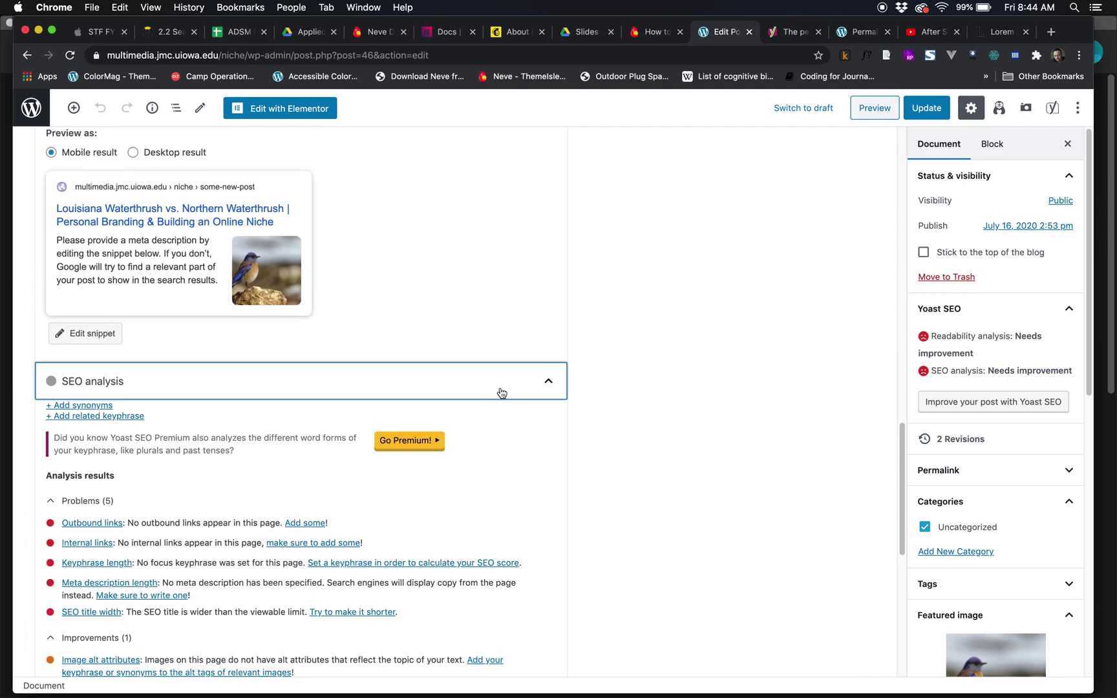
# Step: Set the post's focus keyphrase to "waterthrush identification"
pyautogui.scroll(-5, 488, 486)
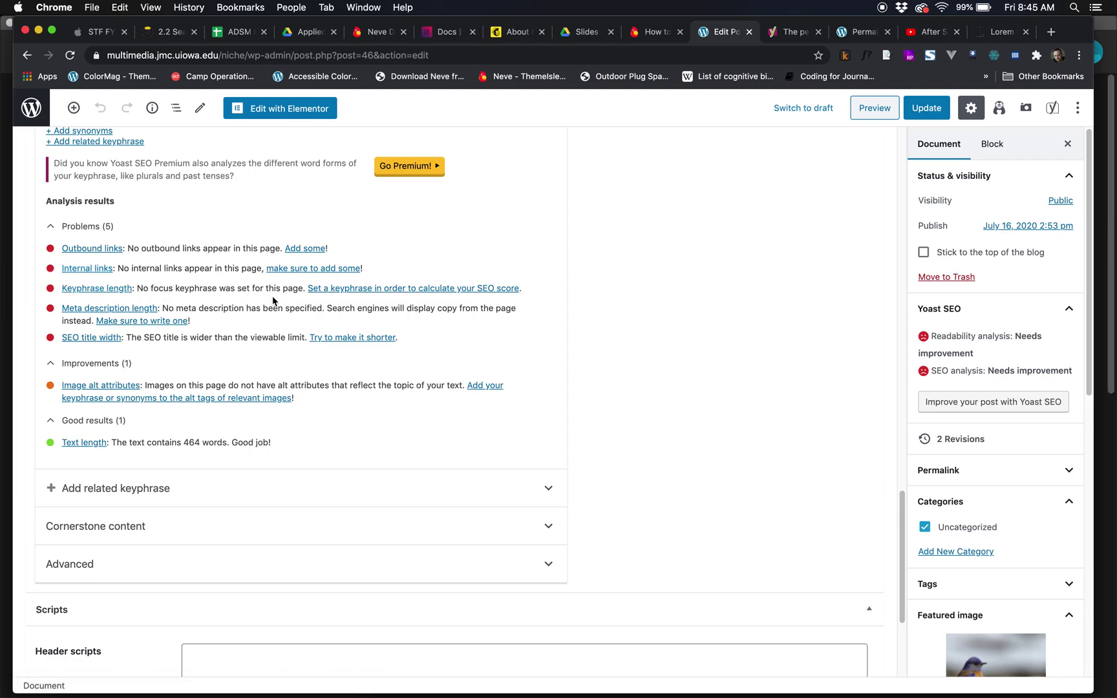
pyautogui.scroll(10, 273, 300)
pyautogui.click(156, 197)
pyautogui.write('waterhthrush')
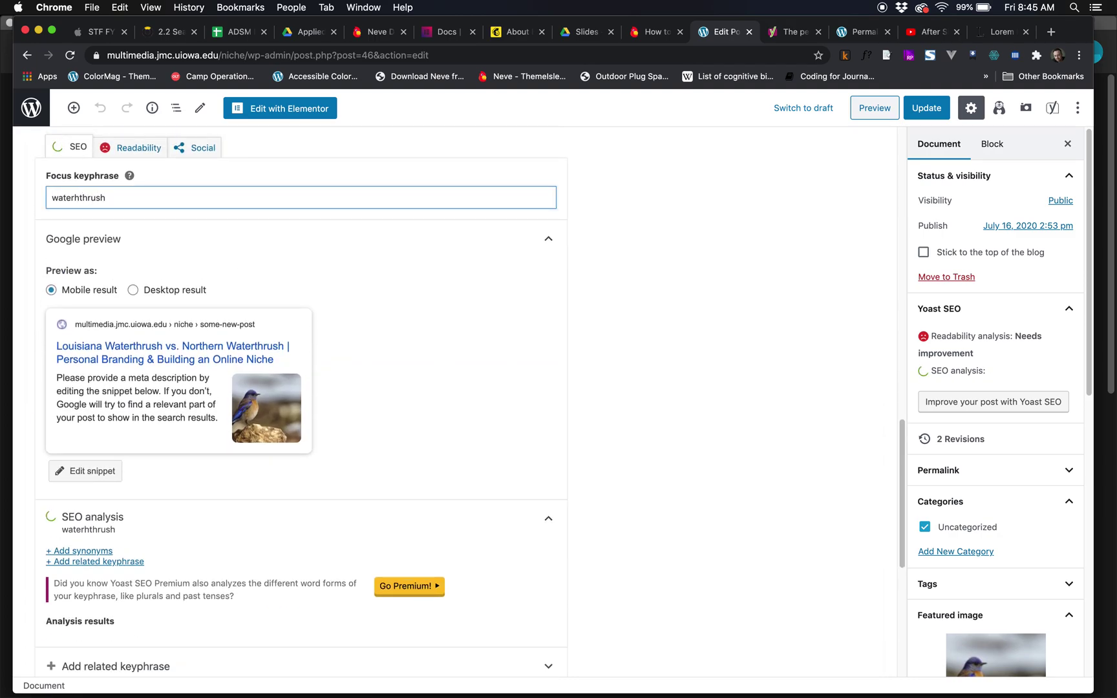
pyautogui.press('BackSpace')
pyautogui.press('BackSpace')
pyautogui.press('BackSpace')
pyautogui.press('BackSpace')
pyautogui.press('BackSpace')
pyautogui.press('BackSpace')
pyautogui.press('BackSpace')
pyautogui.write('thrush identification')
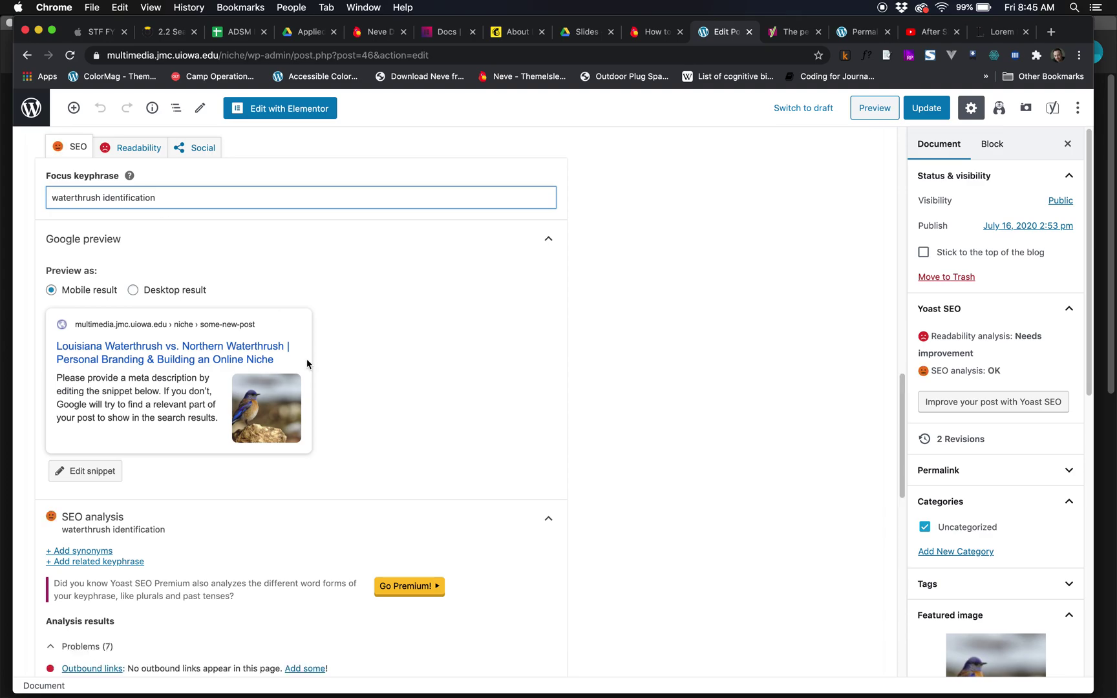
# Step: Check the SEO analysis problems for the keyphrase and append "Identification" to the post title
pyautogui.scroll(-5, 307, 364)
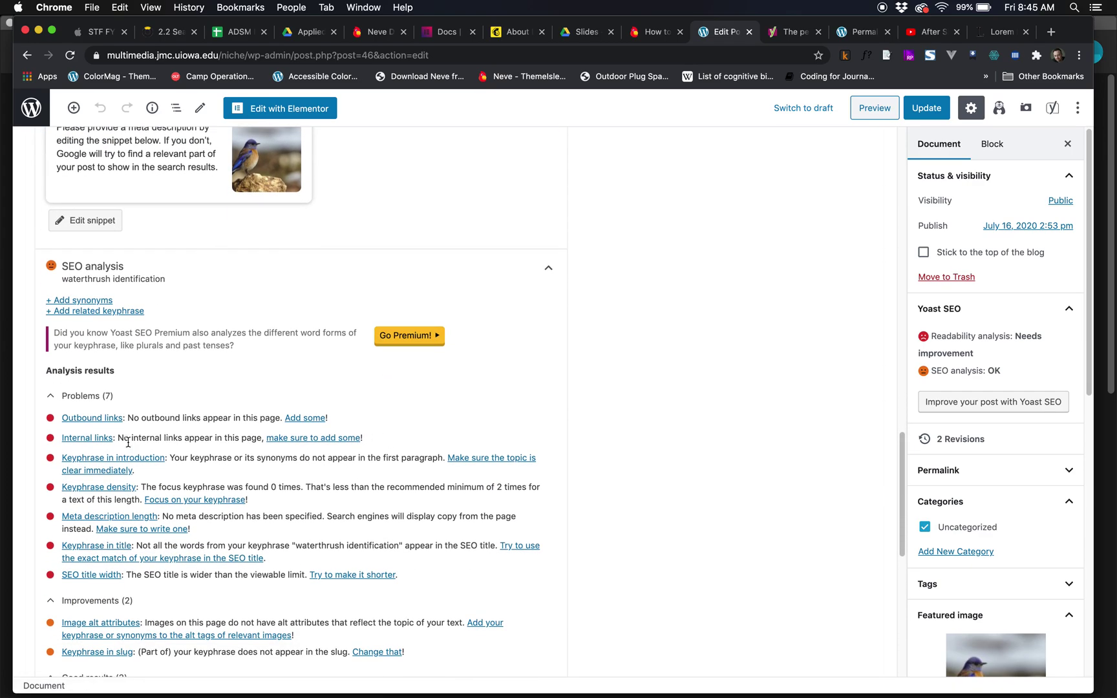
pyautogui.scroll(-3, 113, 471)
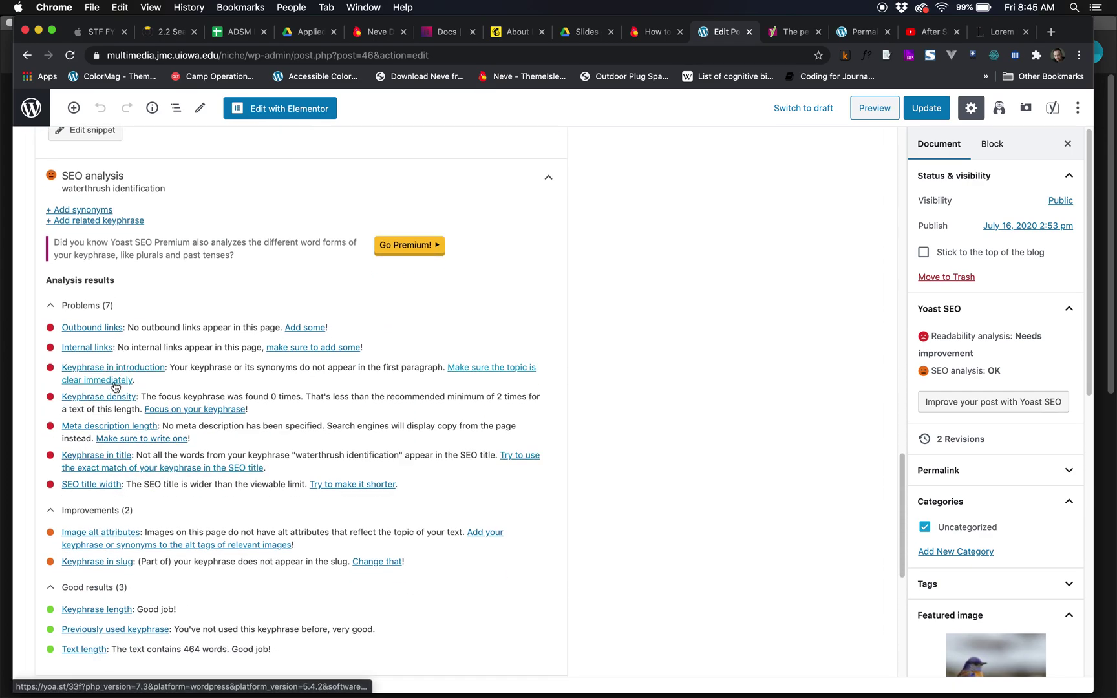
pyautogui.scroll(-1, 120, 391)
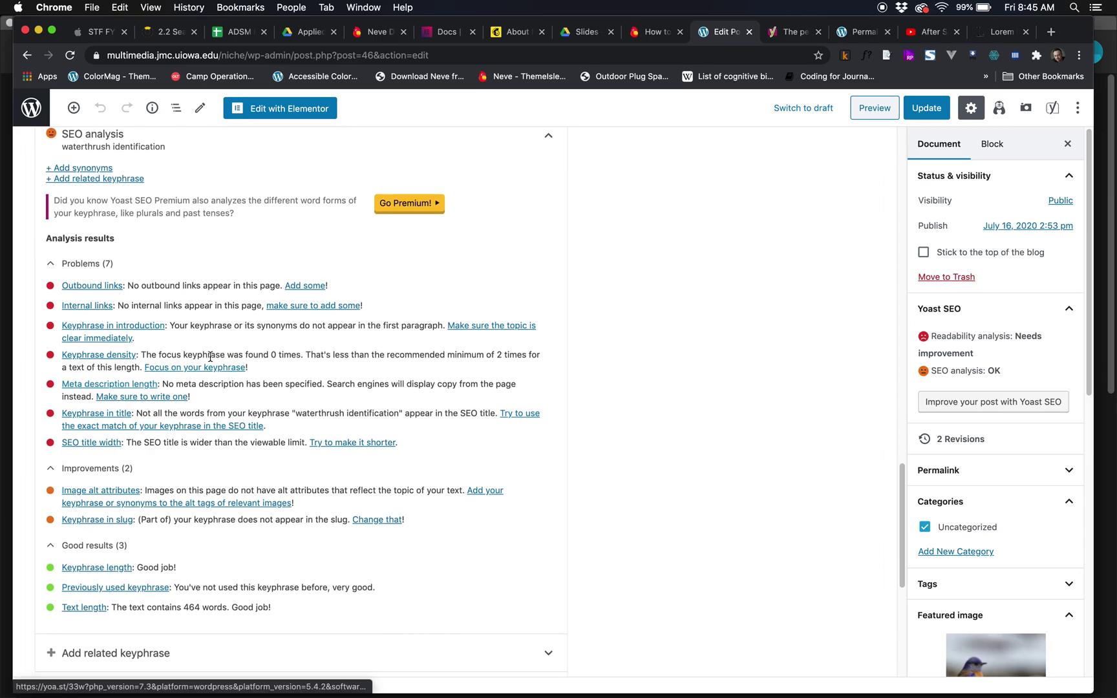
pyautogui.scroll(15, 289, 356)
pyautogui.scroll(5, 288, 245)
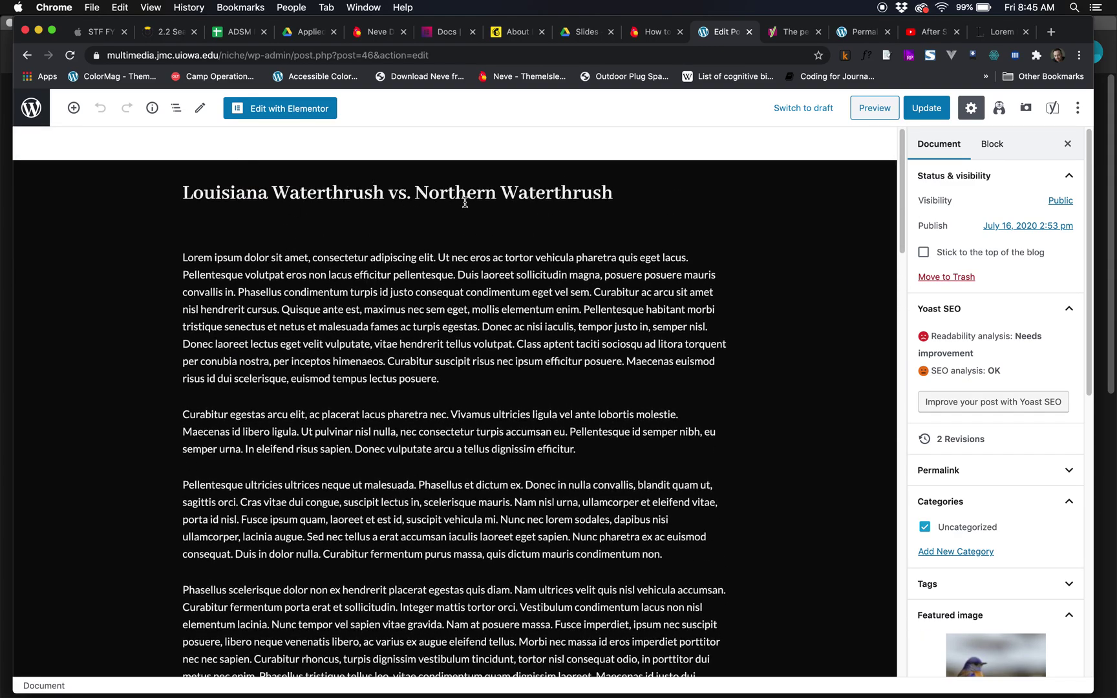
pyautogui.click(622, 195)
pyautogui.write('Identification')
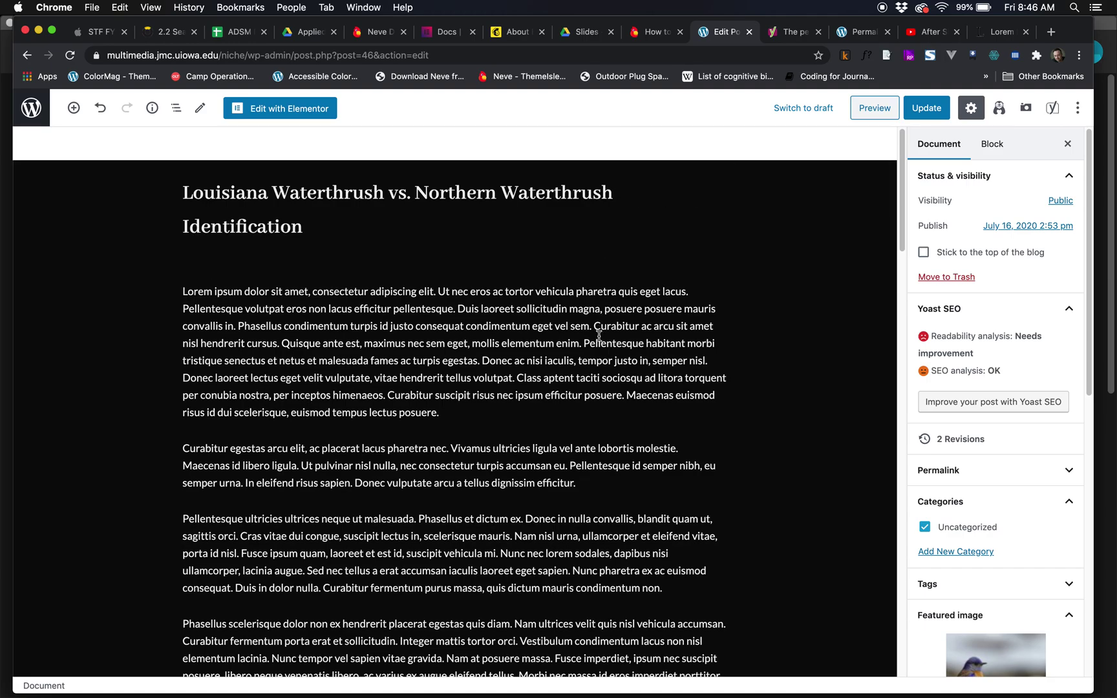
# Step: Recheck the SEO analysis against the longer title, and remove "Identification" from the post title
pyautogui.scroll(-20, 602, 304)
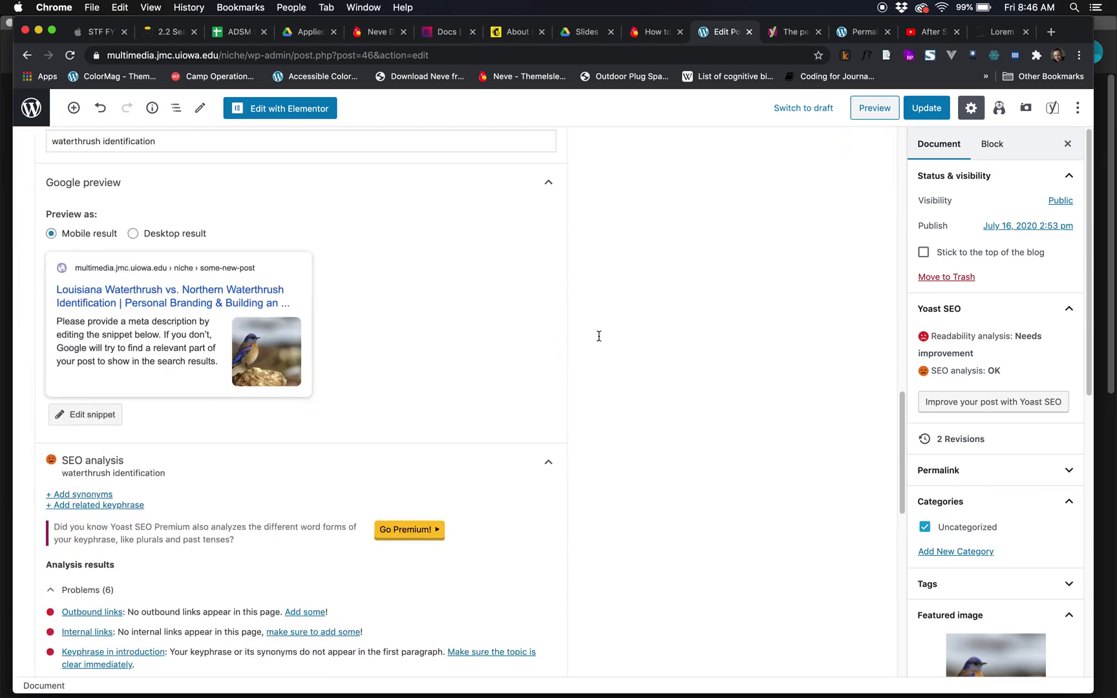
pyautogui.scroll(-5, 599, 341)
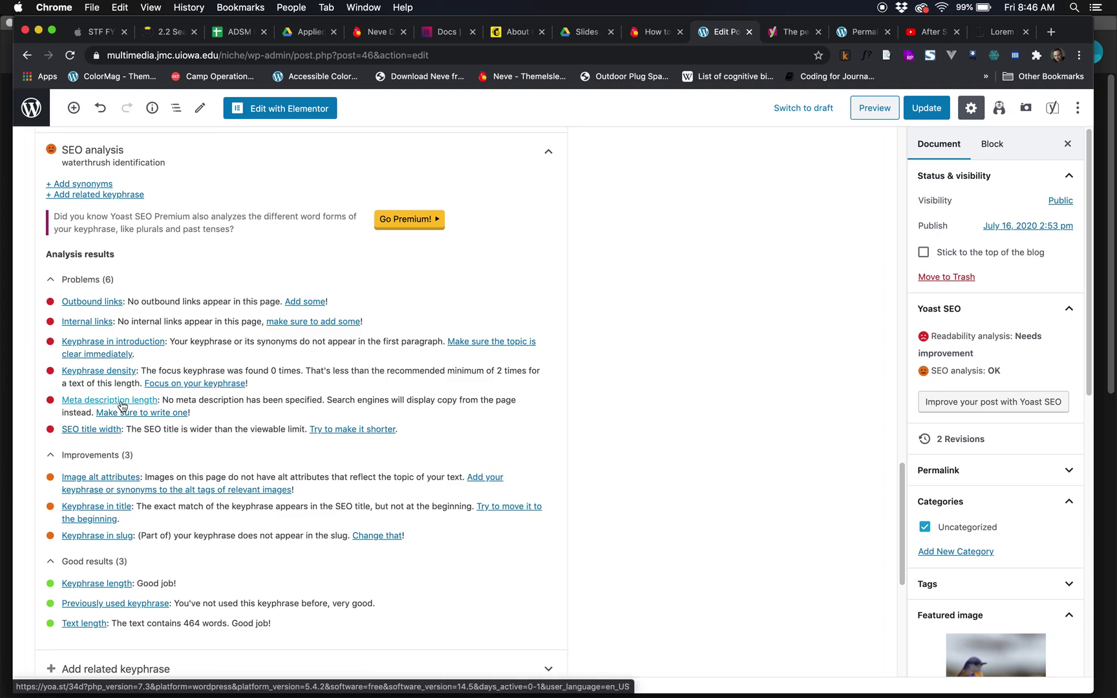
pyautogui.scroll(3, 121, 405)
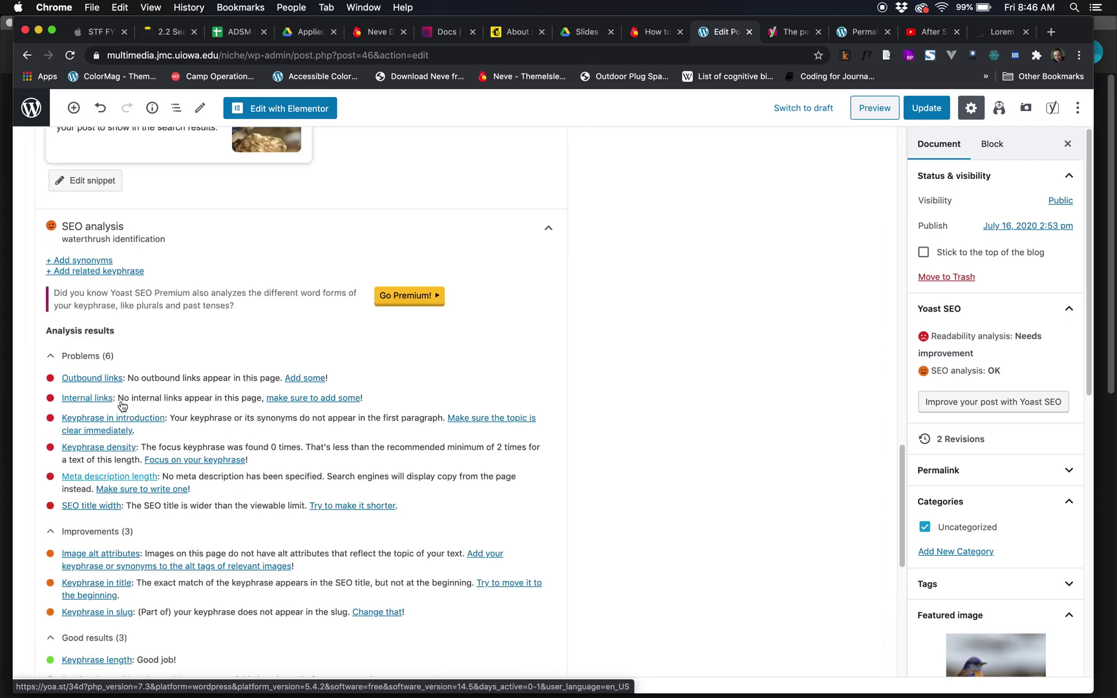
pyautogui.scroll(-5, 122, 406)
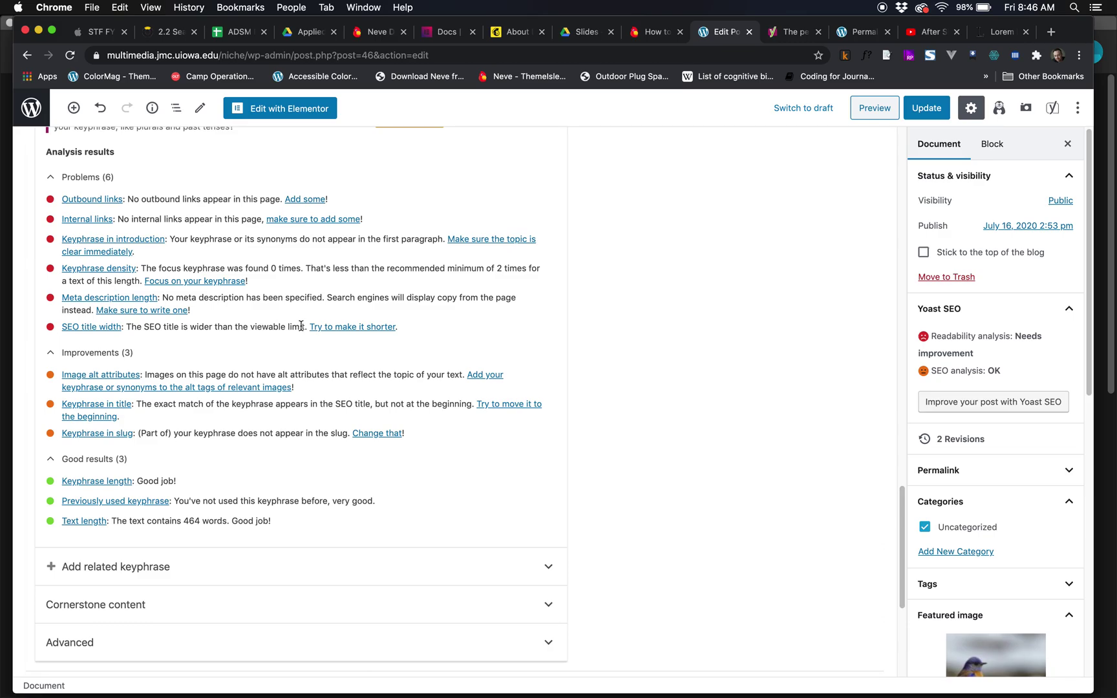
pyautogui.scroll(15, 217, 324)
pyautogui.scroll(3, 216, 325)
pyautogui.click(444, 194)
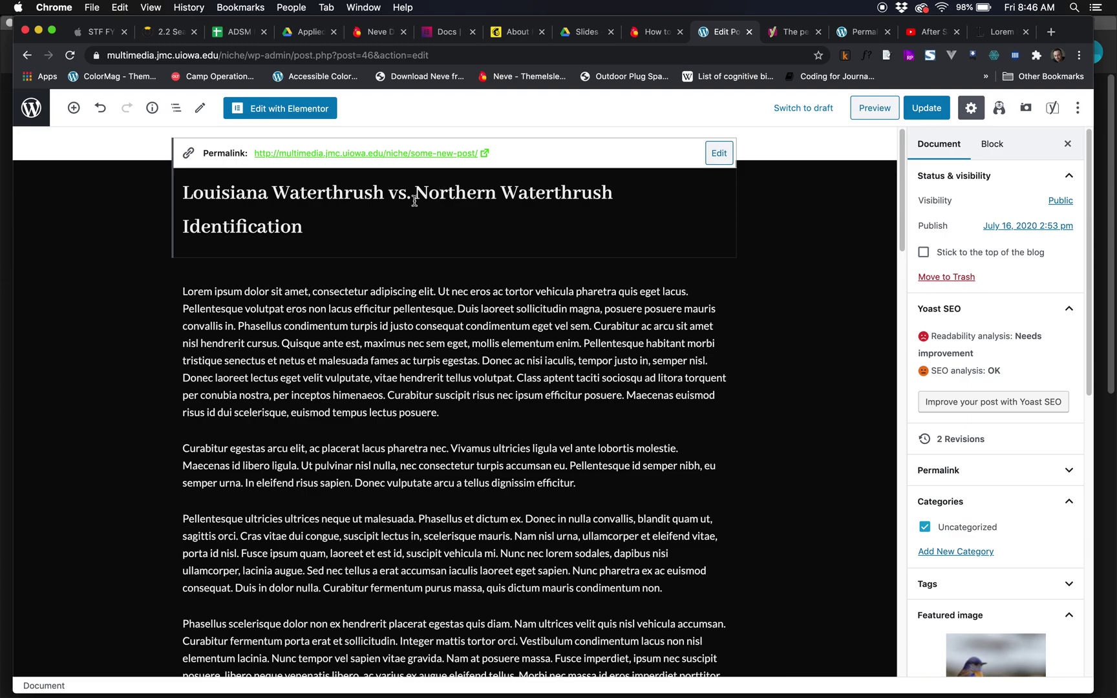
pyautogui.moveTo(314, 226); pyautogui.dragTo(614, 199)
pyautogui.press('BackSpace')
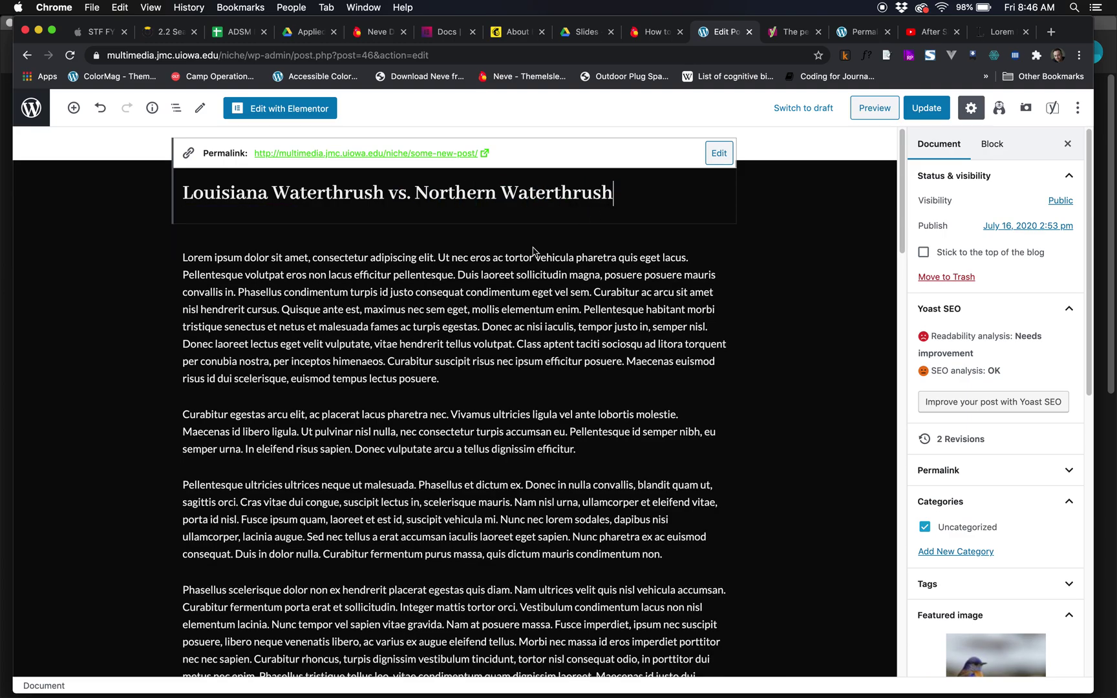
# Step: Insert "waterthrush identification" into the second sentence of the post's first paragraph, after "eros non"
pyautogui.click(444, 291)
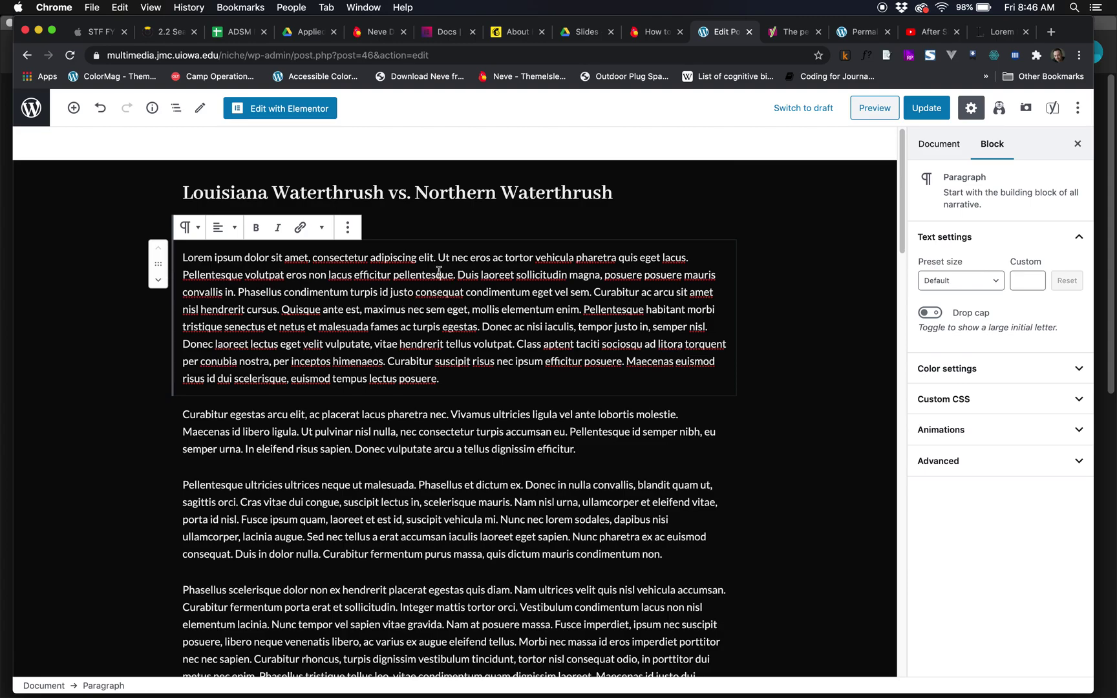
pyautogui.click(331, 275)
pyautogui.write('wat')
pyautogui.press('BackSpace')
pyautogui.press('Left')
pyautogui.press('Left')
pyautogui.press('BackSpace')
pyautogui.press('Right')
pyautogui.press('Right')
pyautogui.write('terthrush identi')
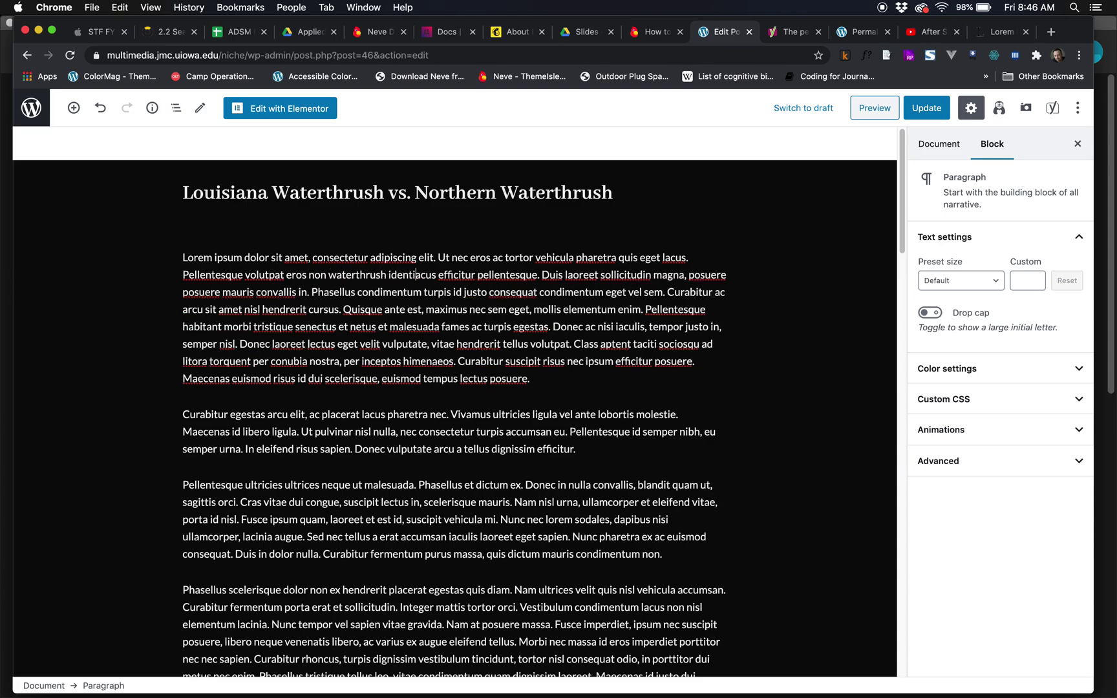
pyautogui.write('fication')
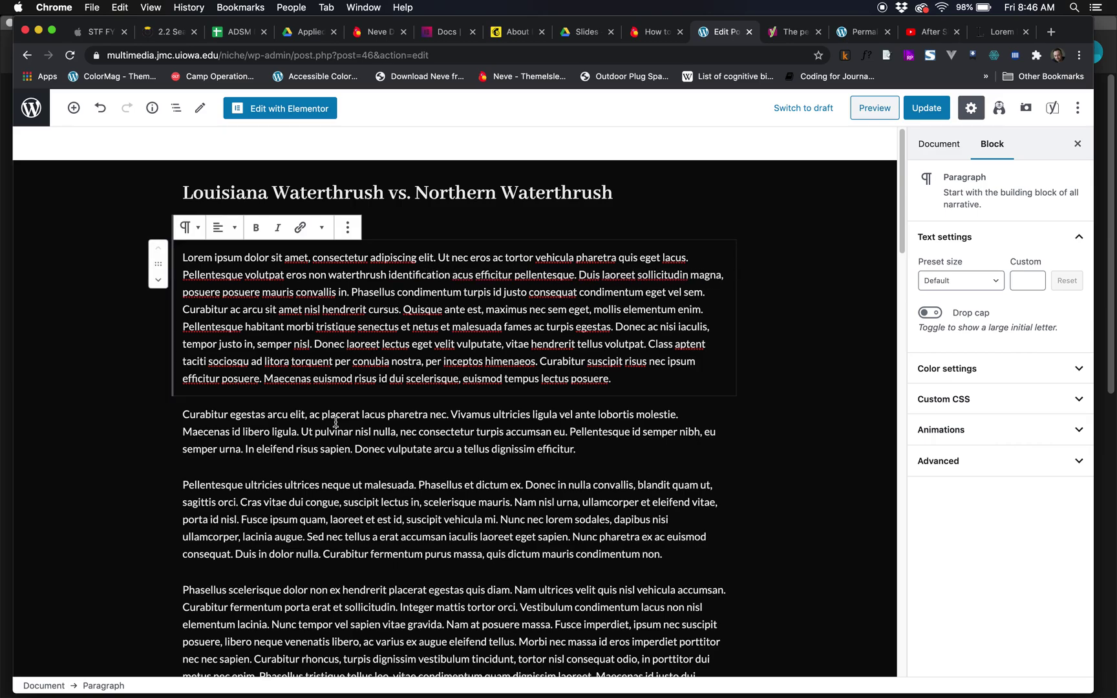
# Step: Review the updated SEO analysis for keyphrase use in the introduction, density, title, slug and image alt attributes
pyautogui.scroll(-20, 335, 421)
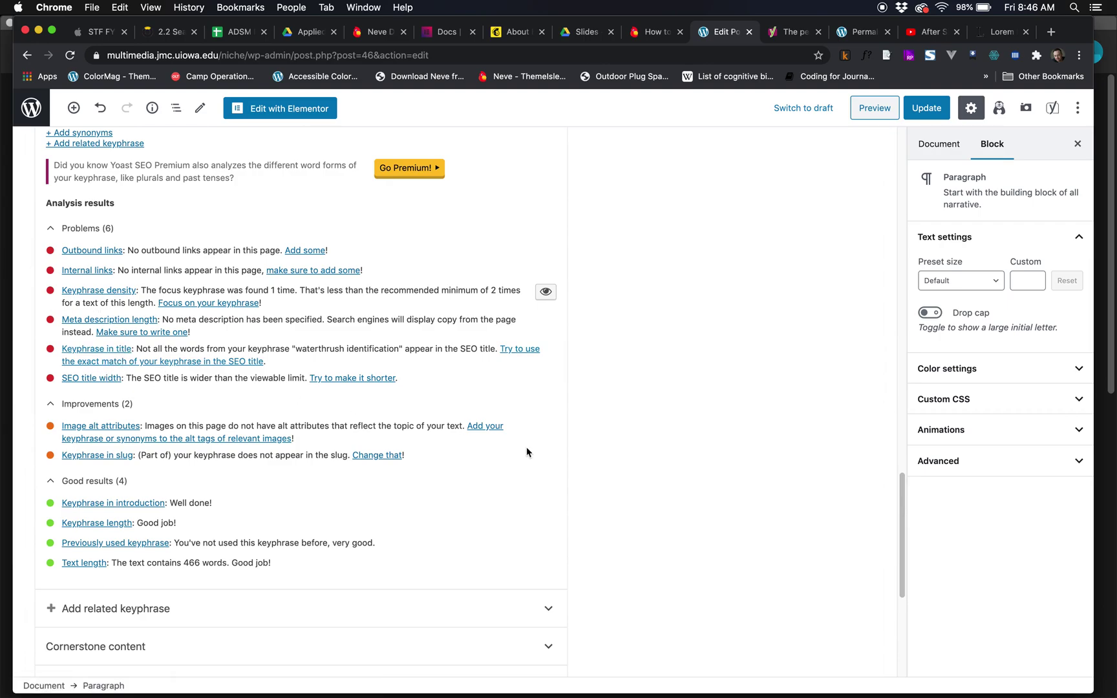
pyautogui.scroll(-2, 661, 449)
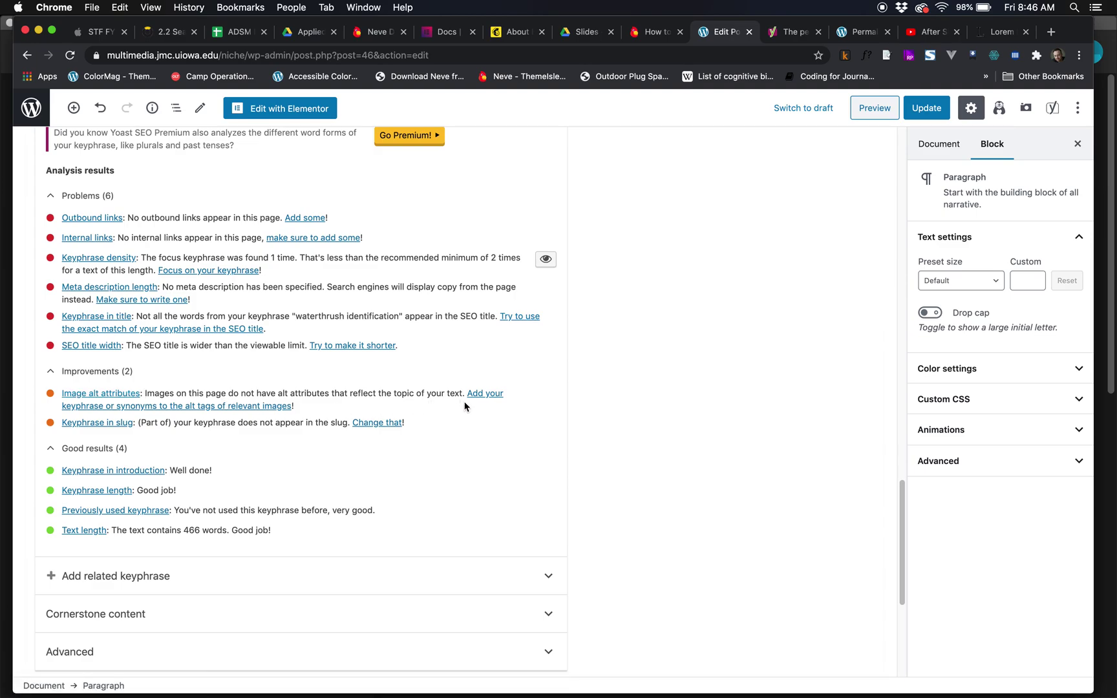
pyautogui.scroll(1, 464, 406)
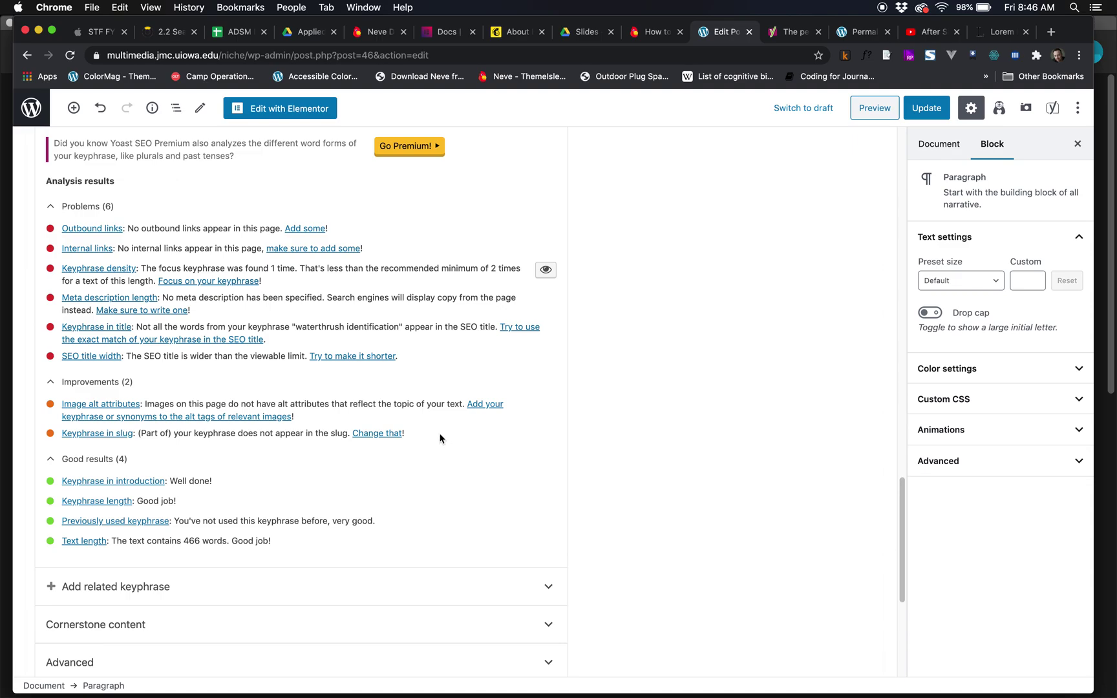
pyautogui.scroll(1, 444, 434)
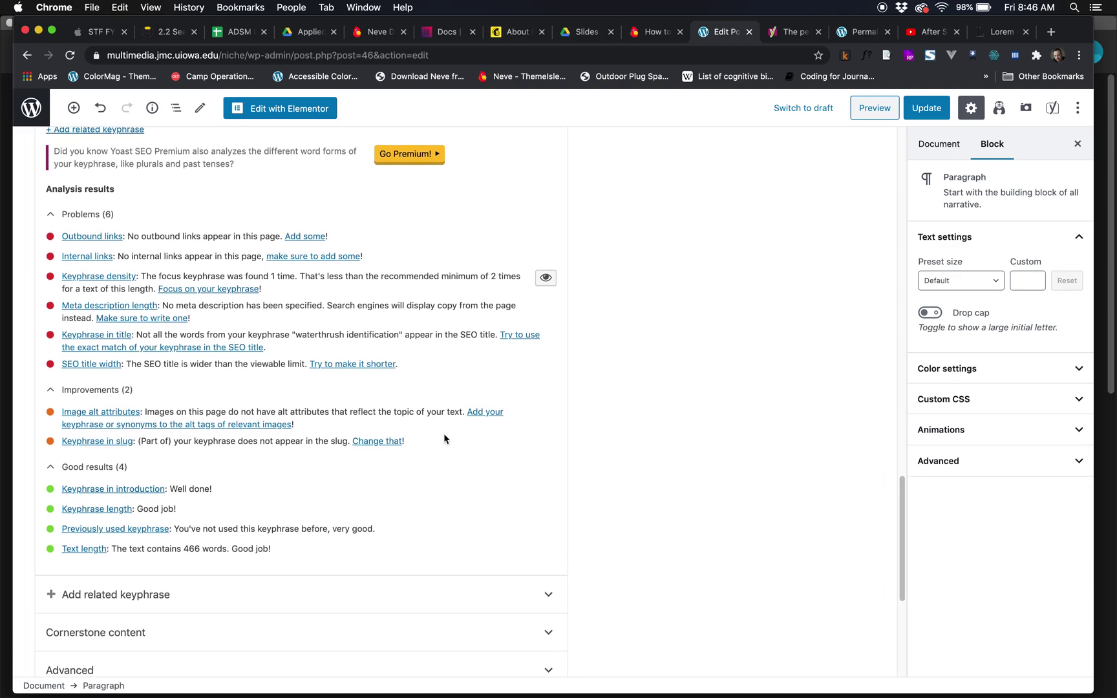
pyautogui.scroll(10, 444, 439)
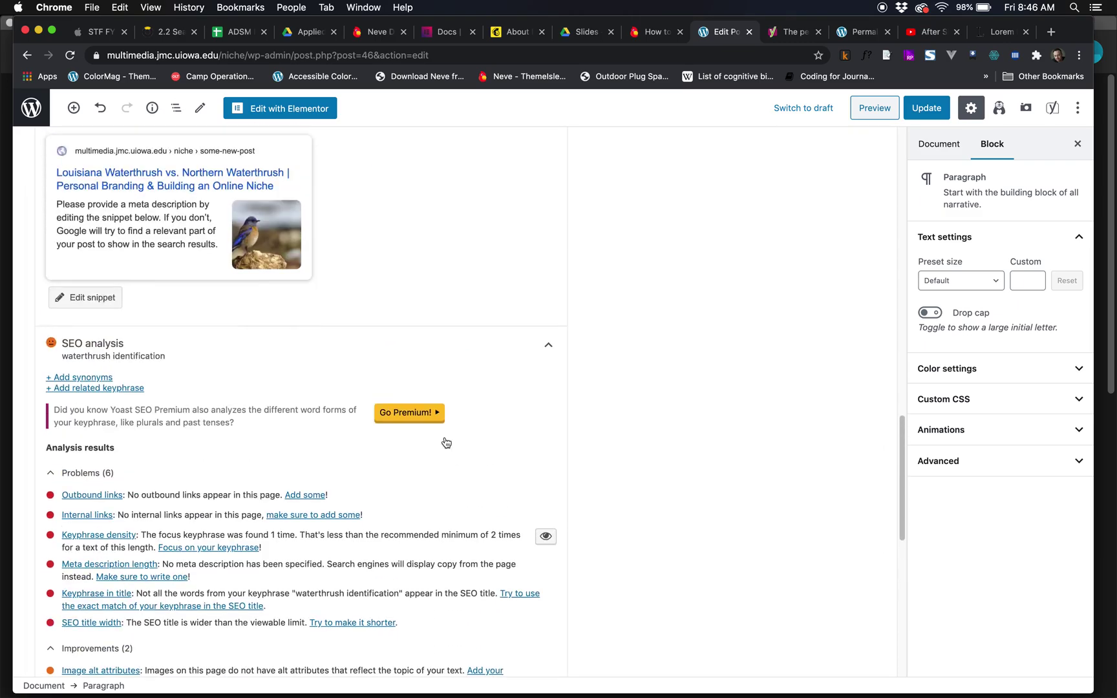
pyautogui.scroll(15, 445, 442)
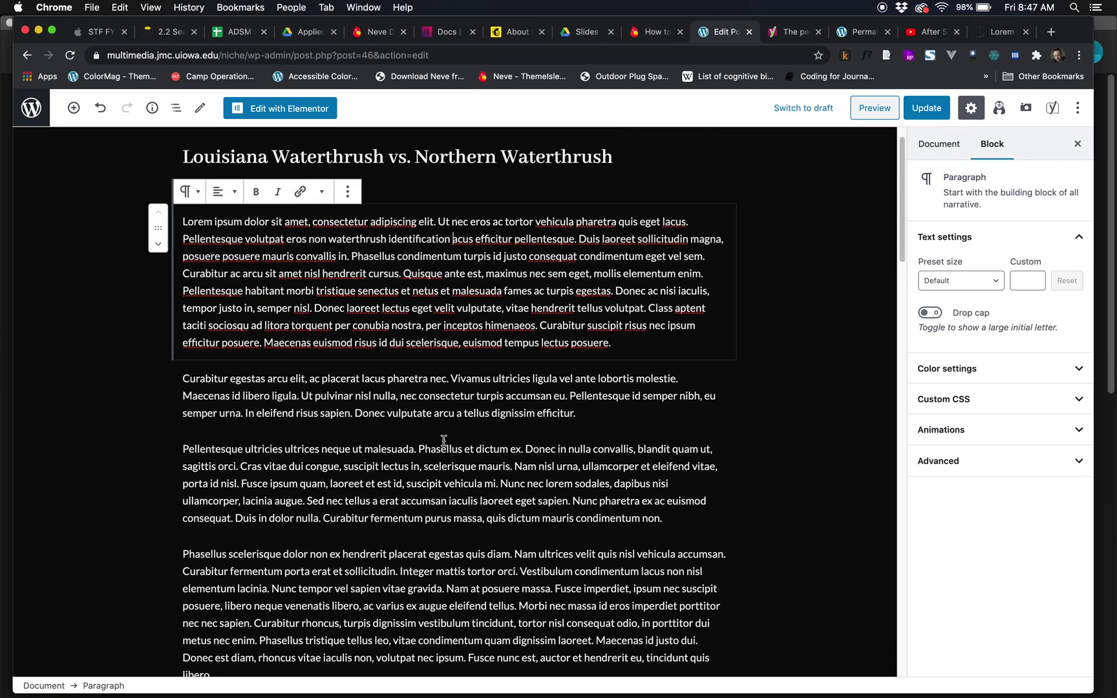
pyautogui.click(439, 438)
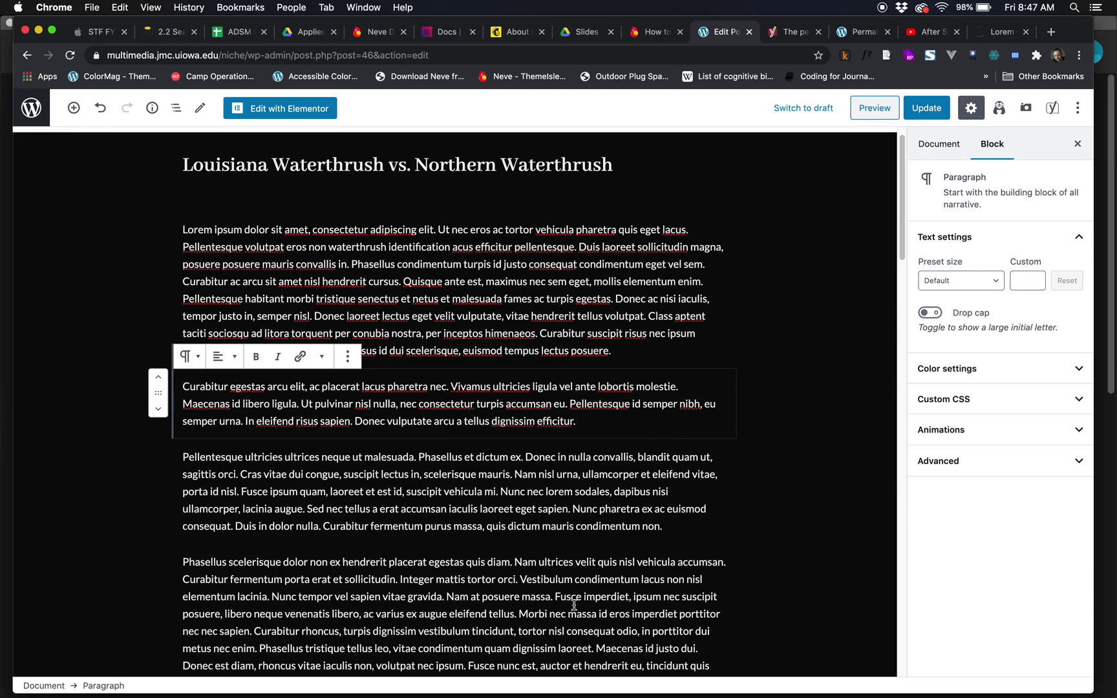
pyautogui.scroll(-15, 574, 608)
pyautogui.scroll(-1, 574, 610)
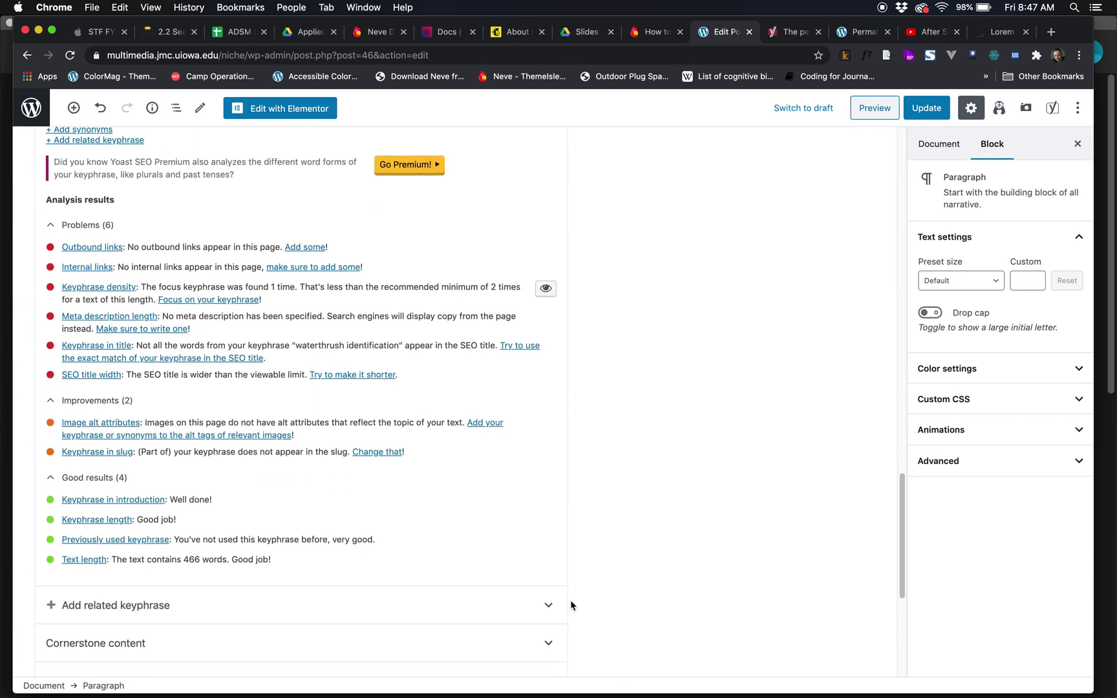
# Step: Expand the related keyphrase, cornerstone content and advanced Yoast SEO sections to examine their options
pyautogui.scroll(-3, 204, 561)
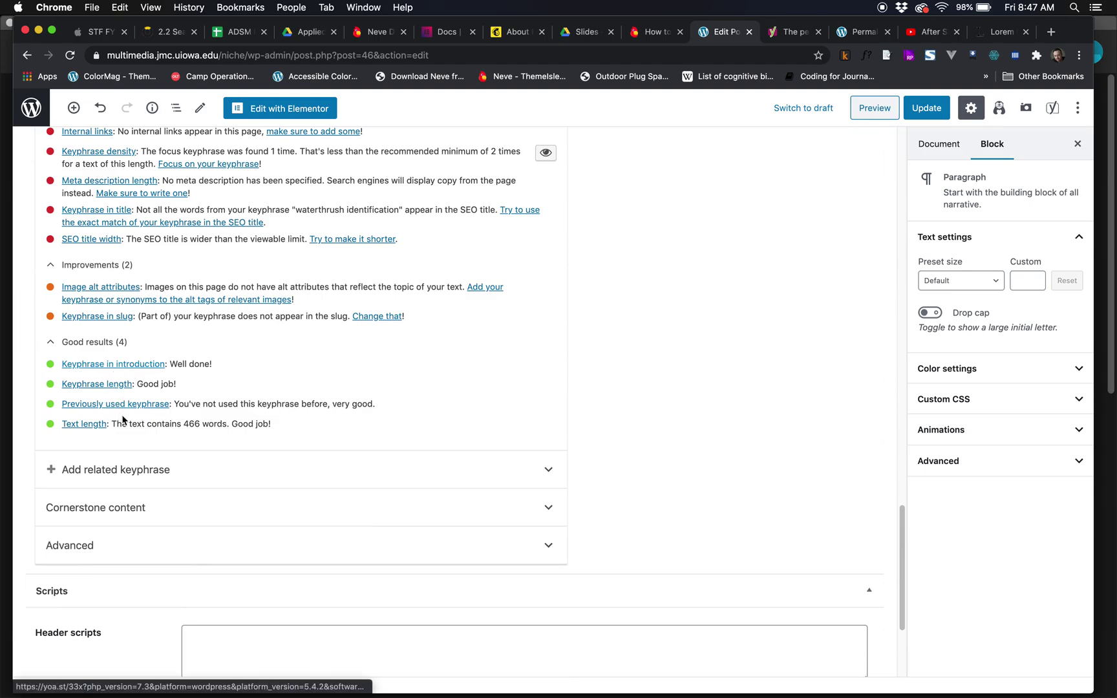
pyautogui.scroll(-3, 136, 404)
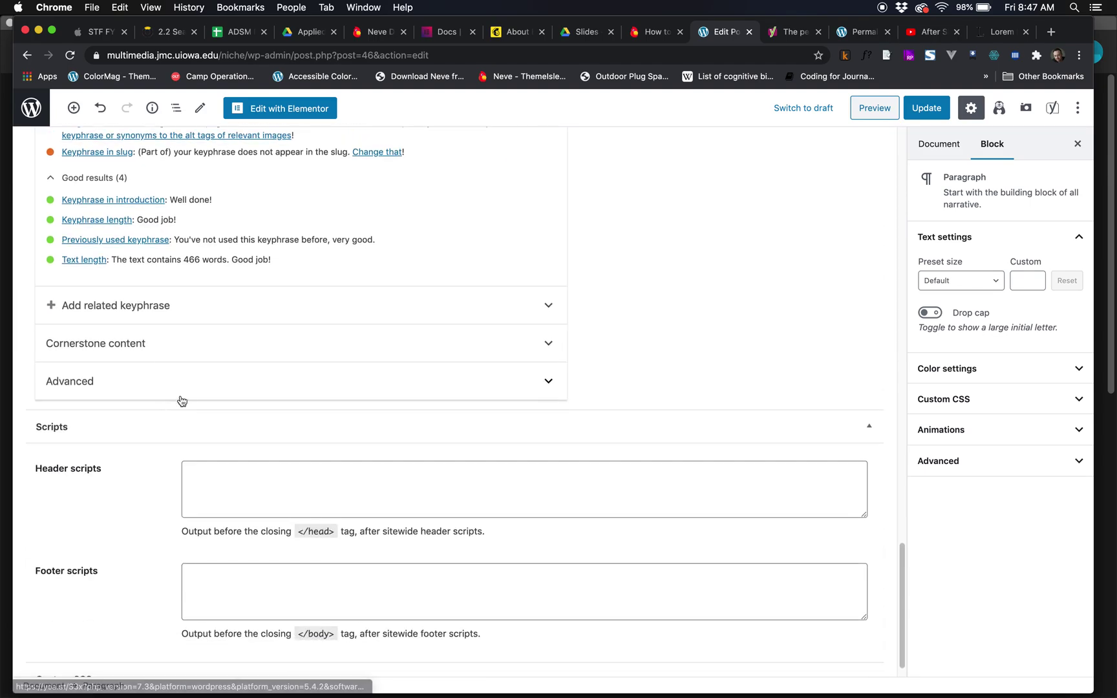
pyautogui.click(112, 302)
pyautogui.scroll(-3, 214, 387)
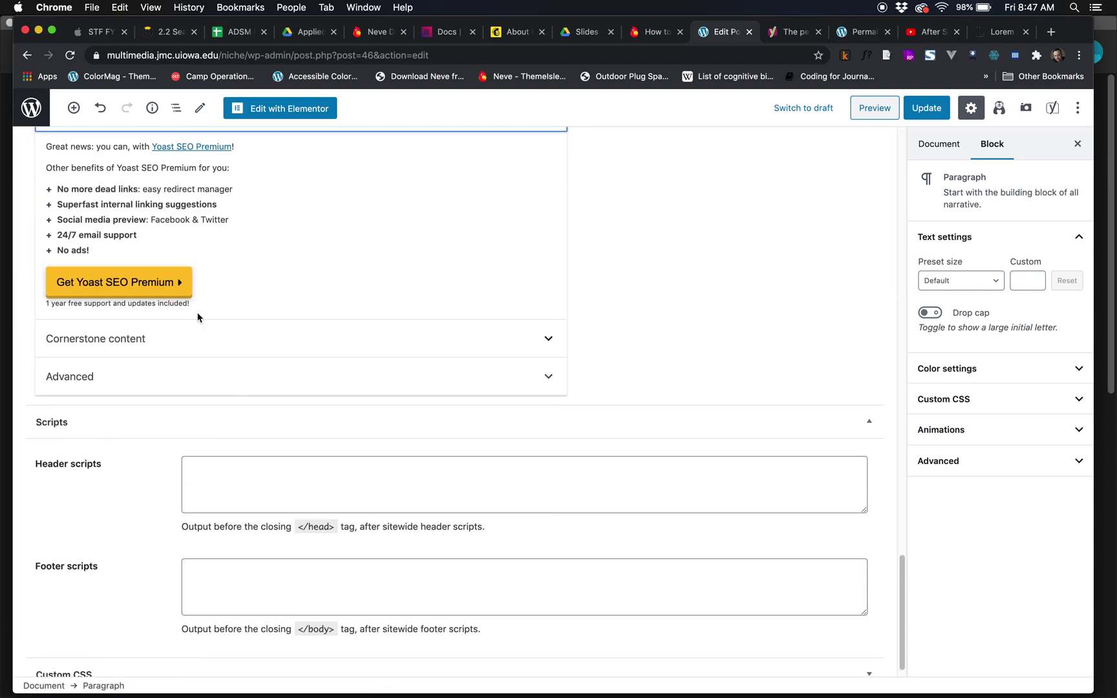
pyautogui.click(201, 345)
pyautogui.scroll(-1, 211, 385)
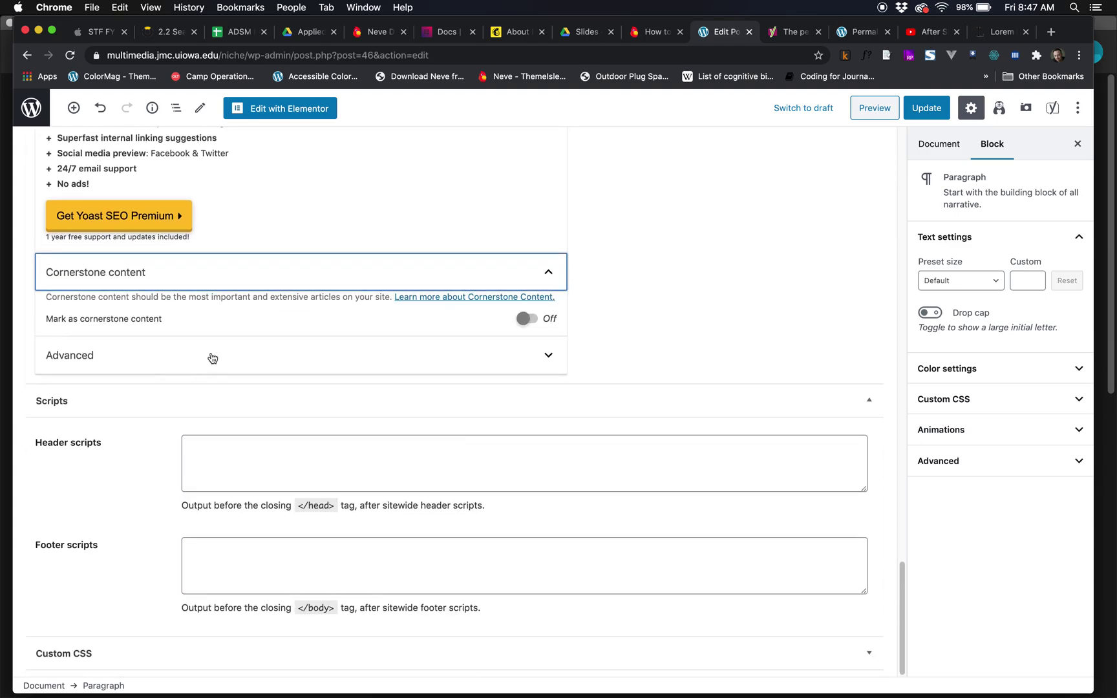
pyautogui.click(210, 356)
pyautogui.scroll(-5, 223, 394)
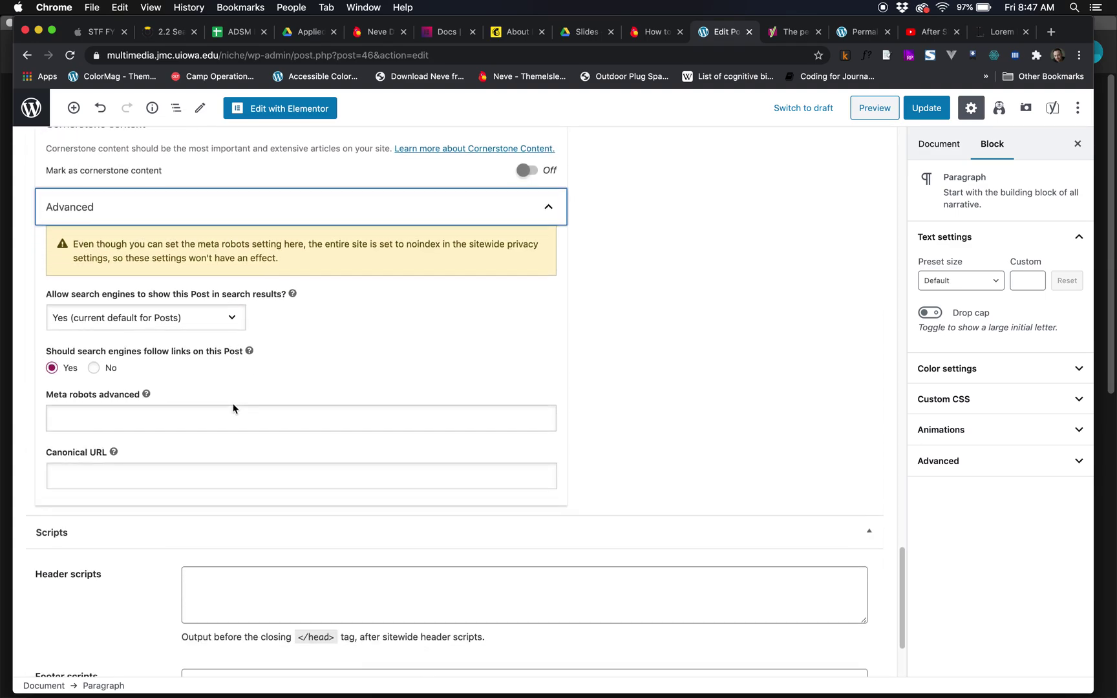
# Step: Open the post's Yoast readability analysis and review its problems and good results
pyautogui.scroll(15, 244, 367)
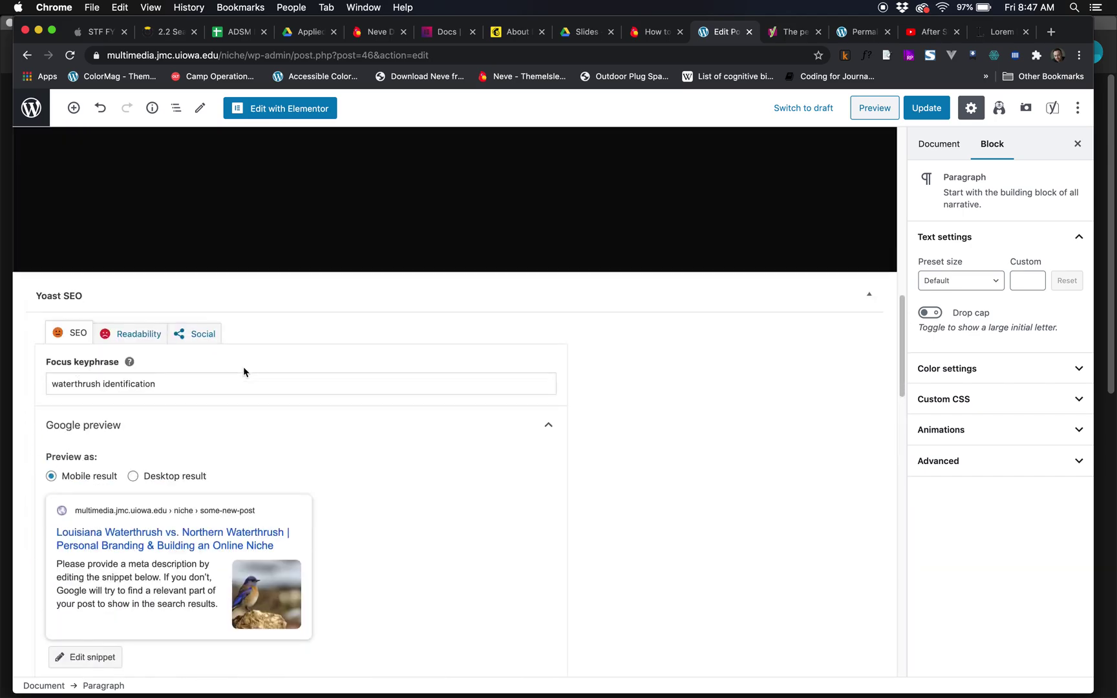
pyautogui.scroll(-10, 243, 367)
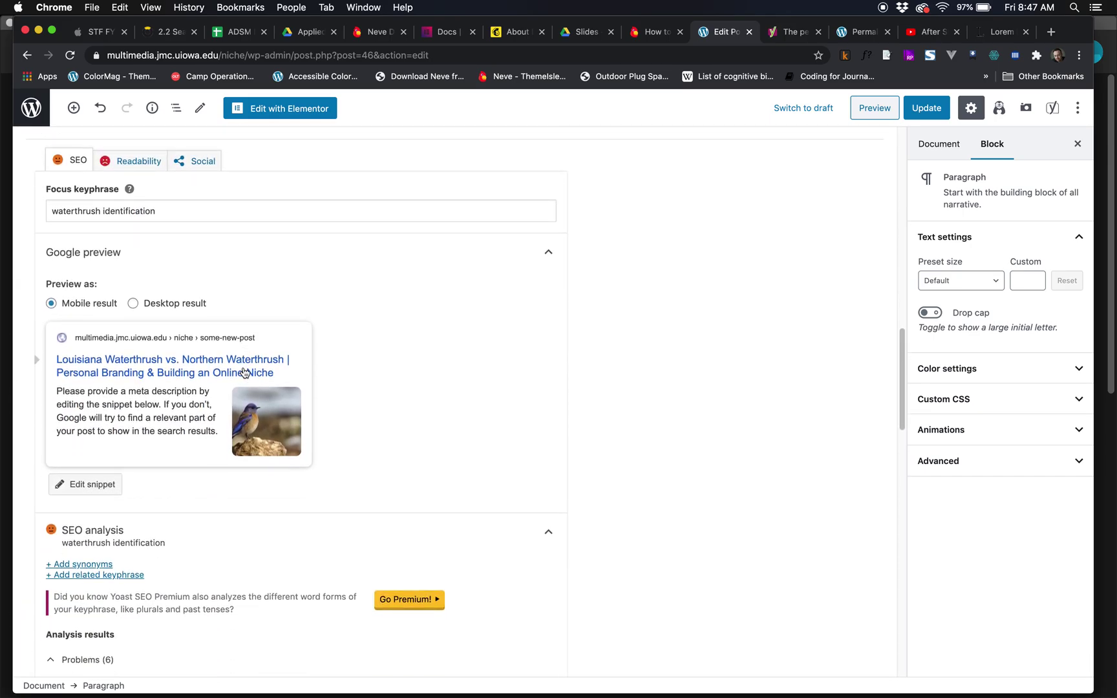
pyautogui.click(137, 163)
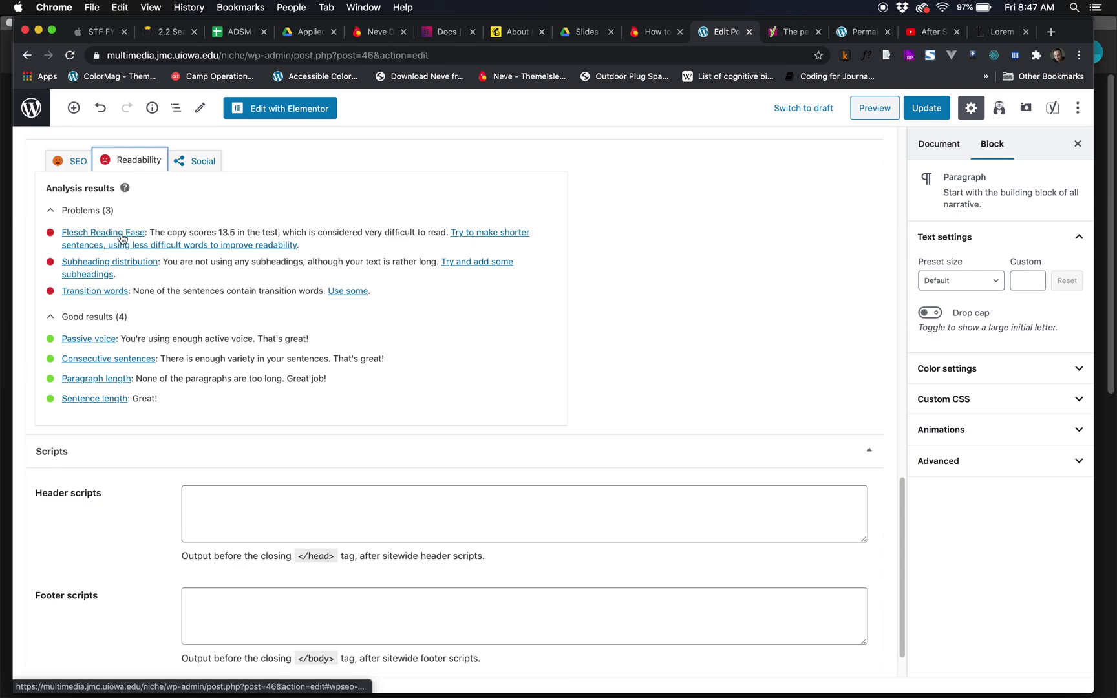
pyautogui.scroll(1, 575, 390)
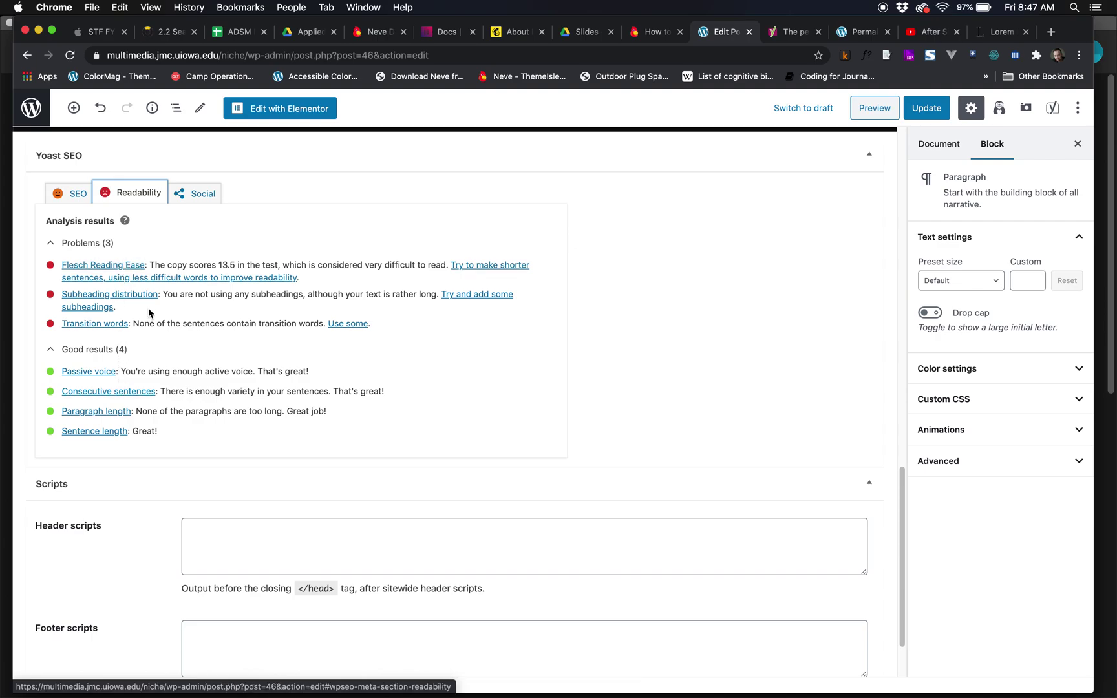
pyautogui.scroll(1, 672, 394)
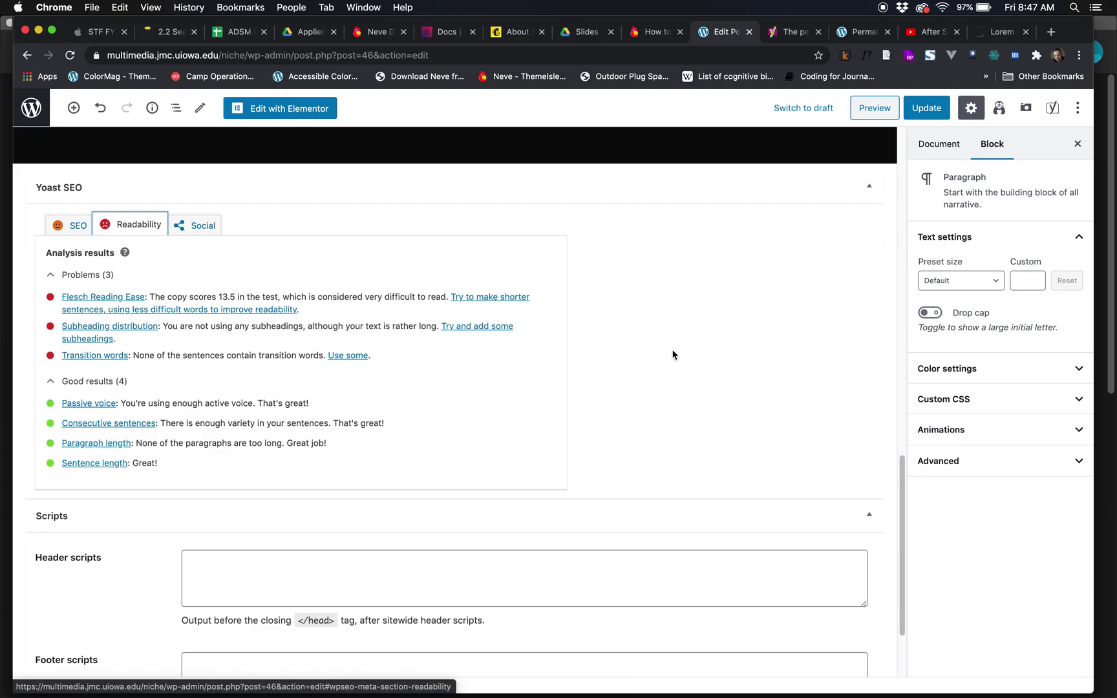
# Step: Open the post's Yoast social sharing settings and collapse the Scripts section beneath them
pyautogui.scroll(1, 672, 354)
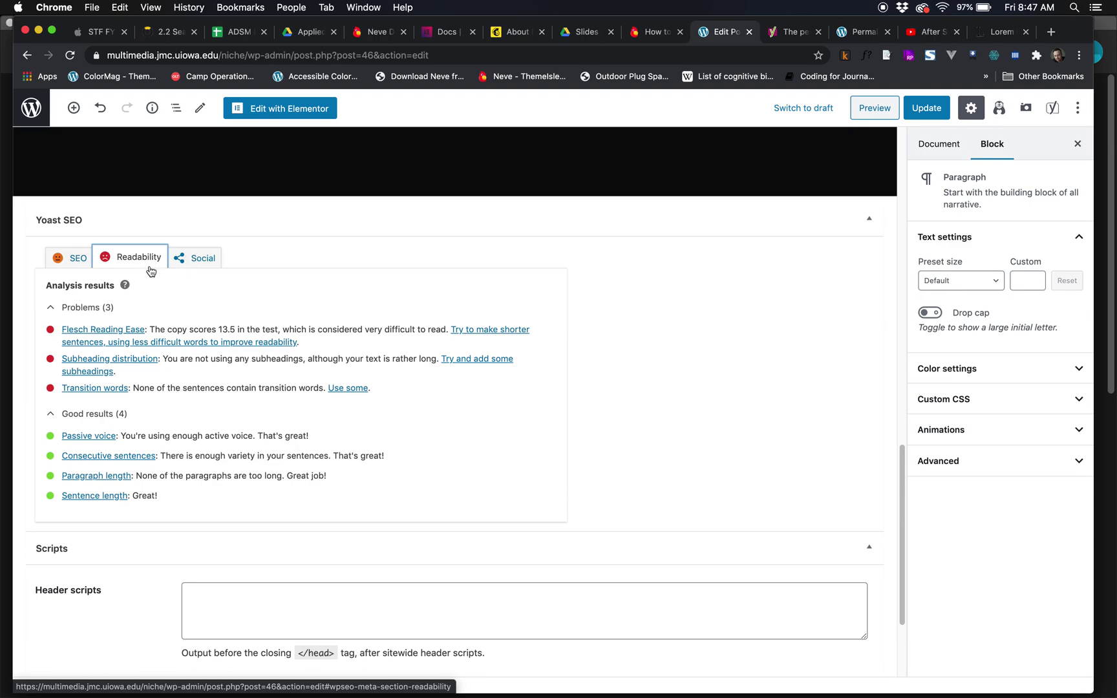
pyautogui.click(188, 262)
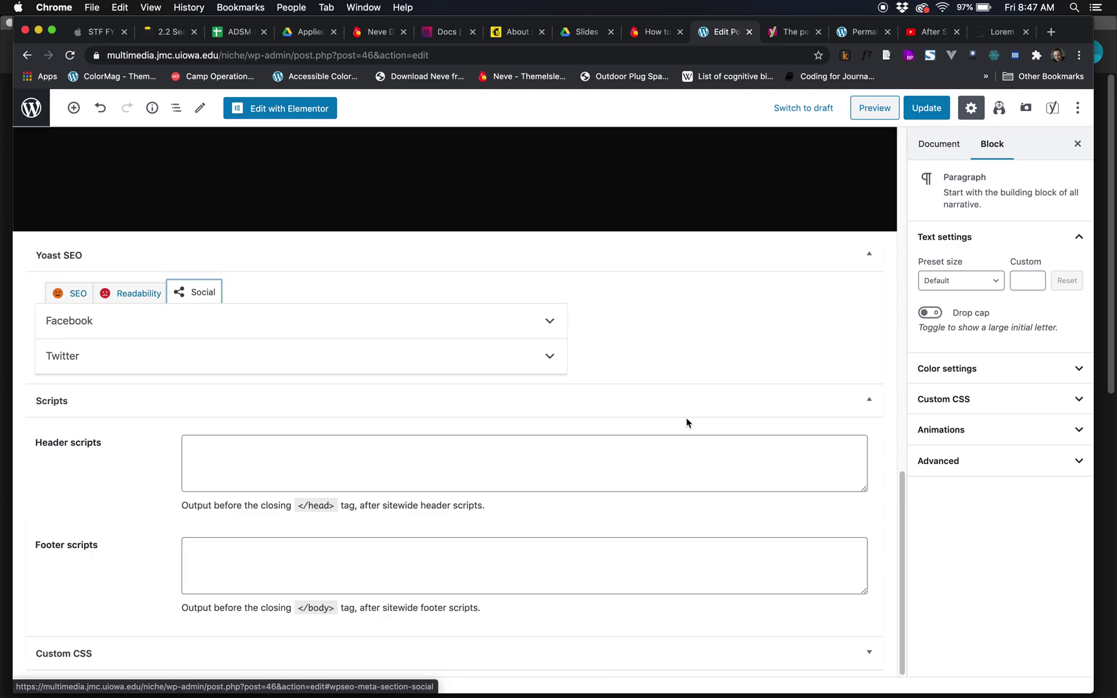
pyautogui.scroll(1, 687, 422)
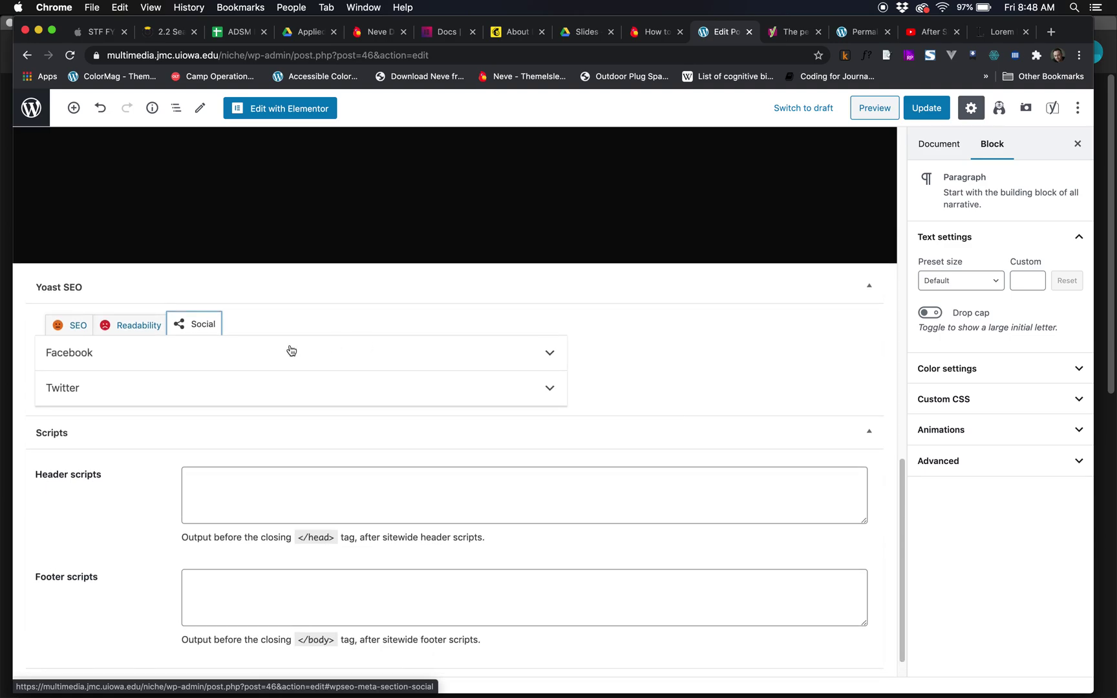
pyautogui.click(869, 433)
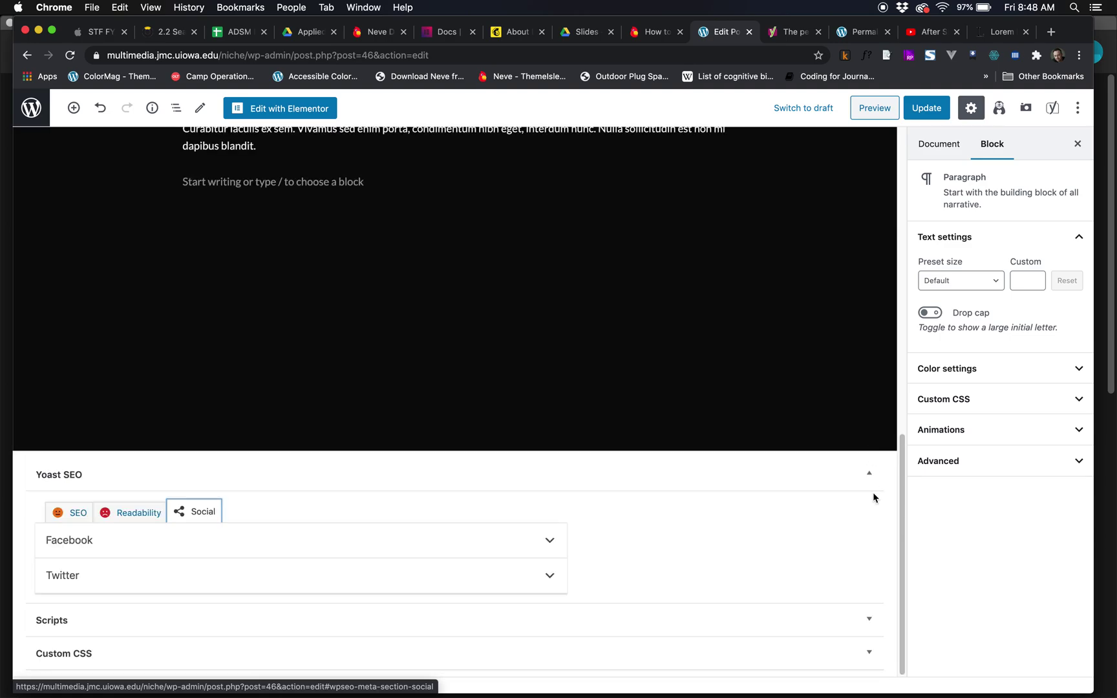
pyautogui.click(868, 483)
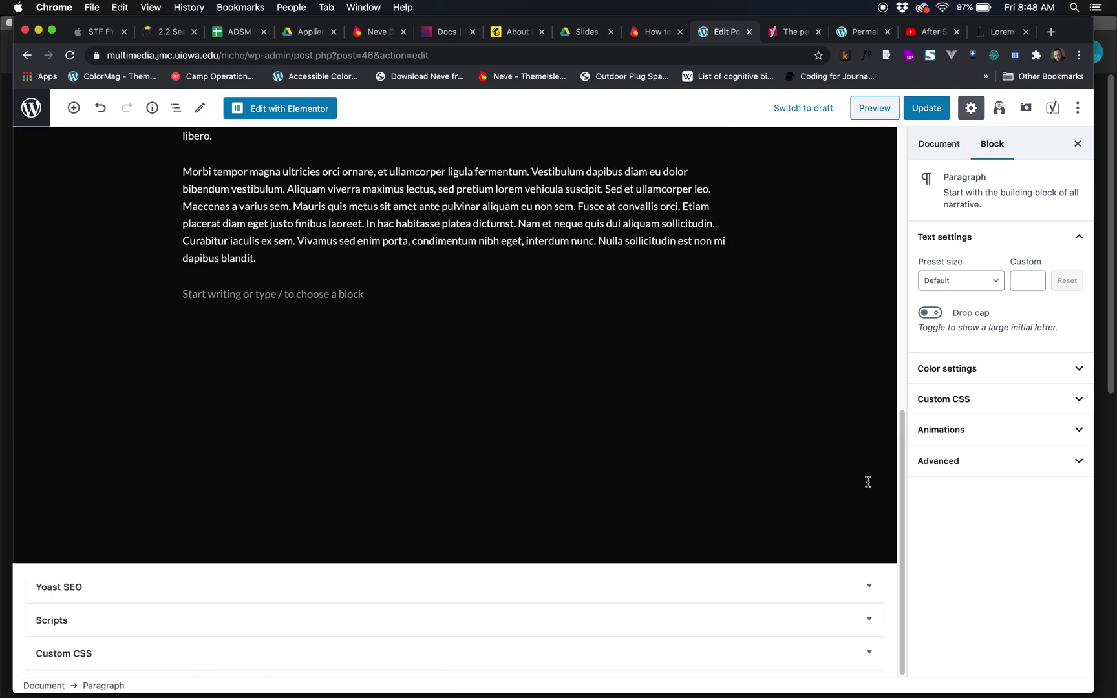
pyautogui.click(868, 584)
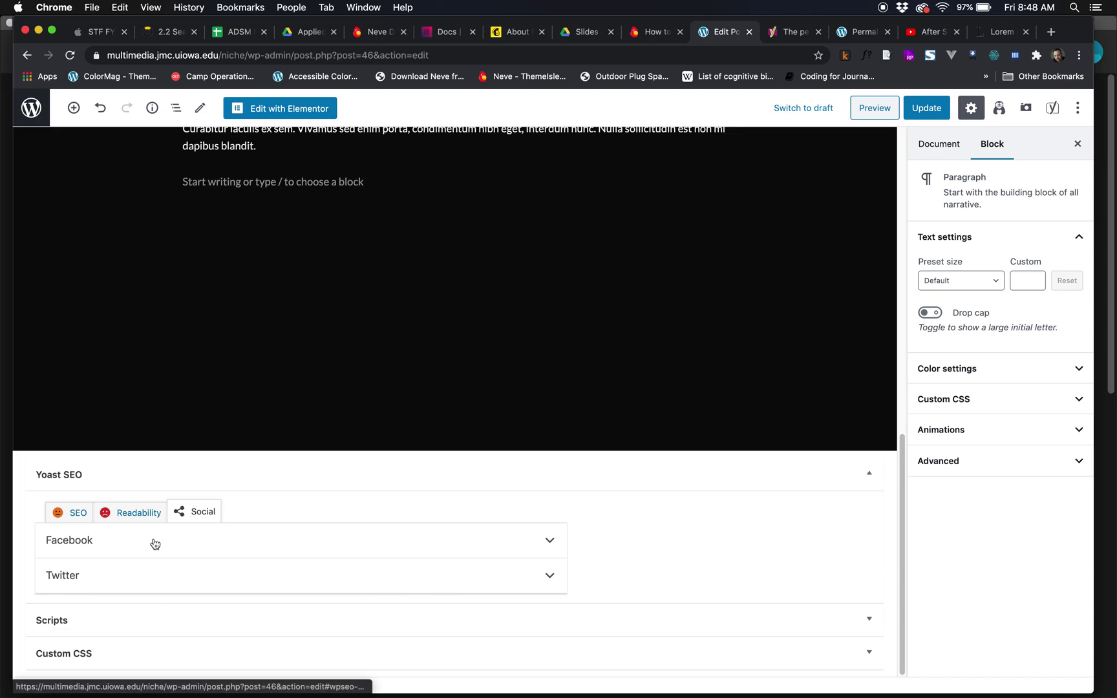
# Step: Expand the Facebook and Twitter sharing sections and examine the Facebook title, description and image options
pyautogui.click(408, 540)
pyautogui.scroll(-5, 408, 540)
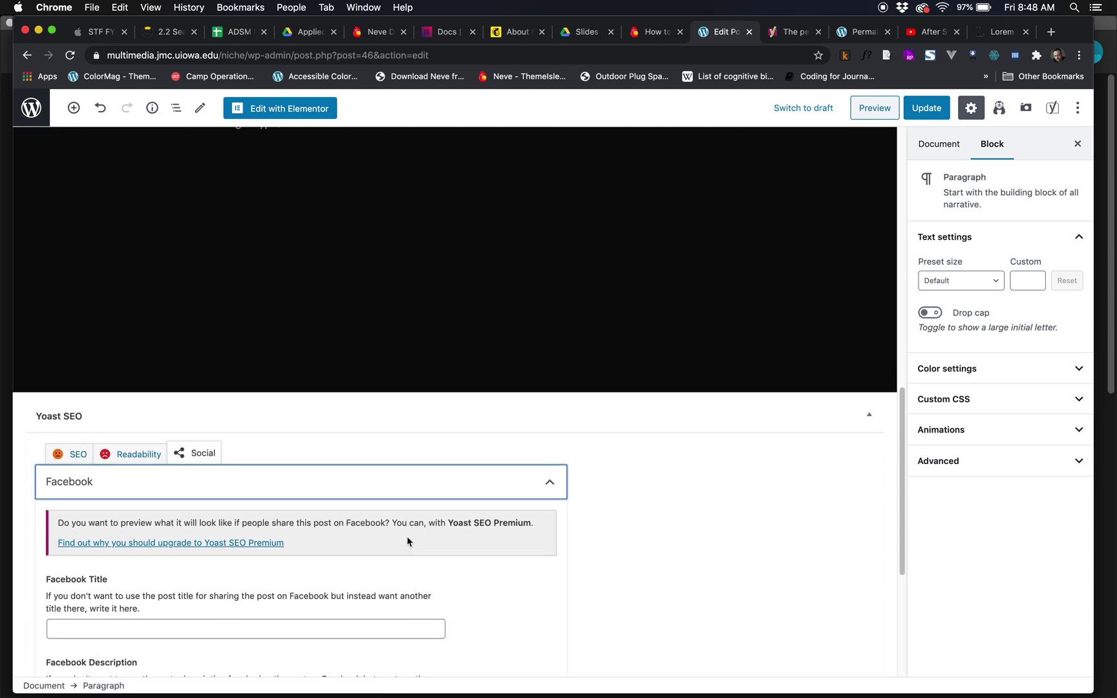
pyautogui.click(399, 575)
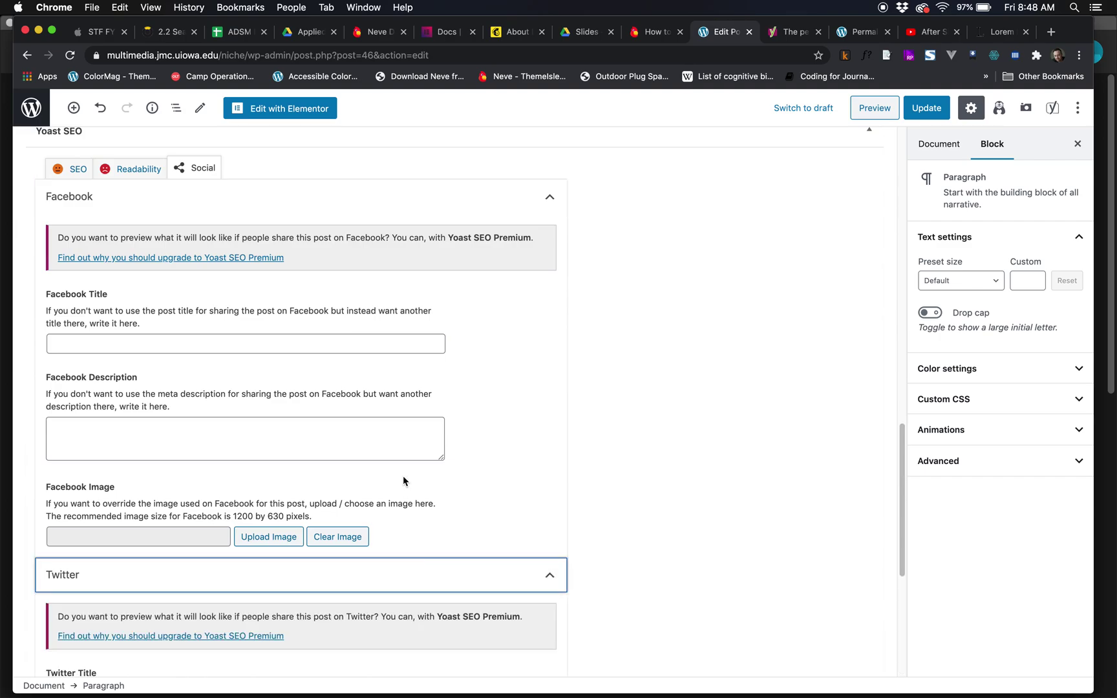
pyautogui.scroll(-3, 410, 427)
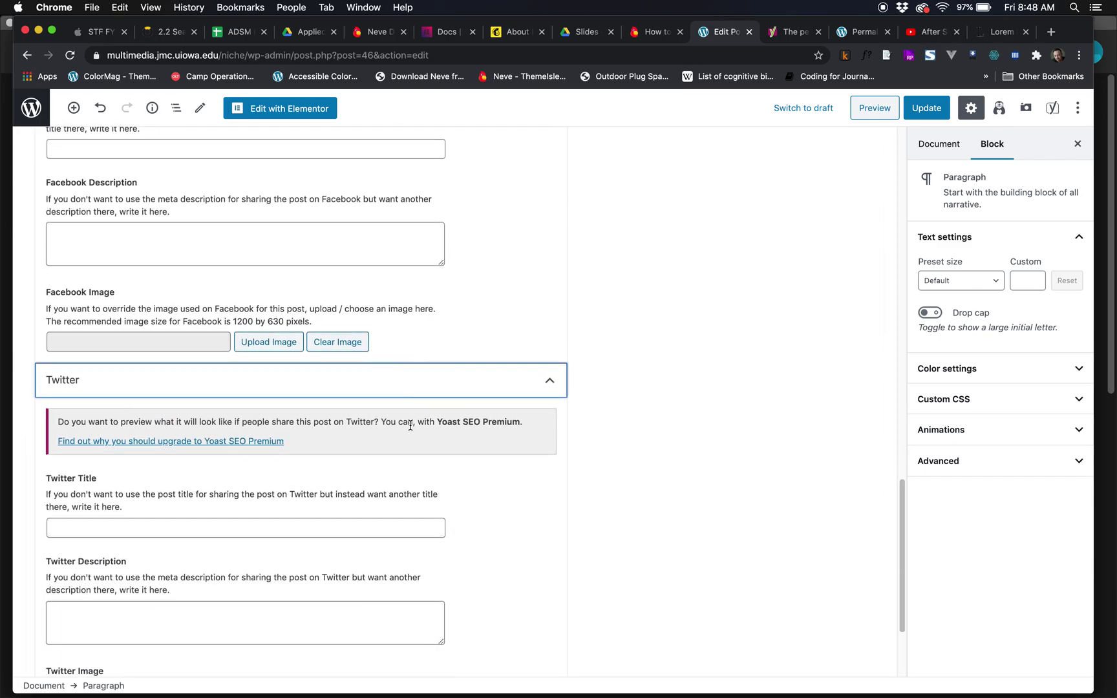
pyautogui.scroll(4, 504, 439)
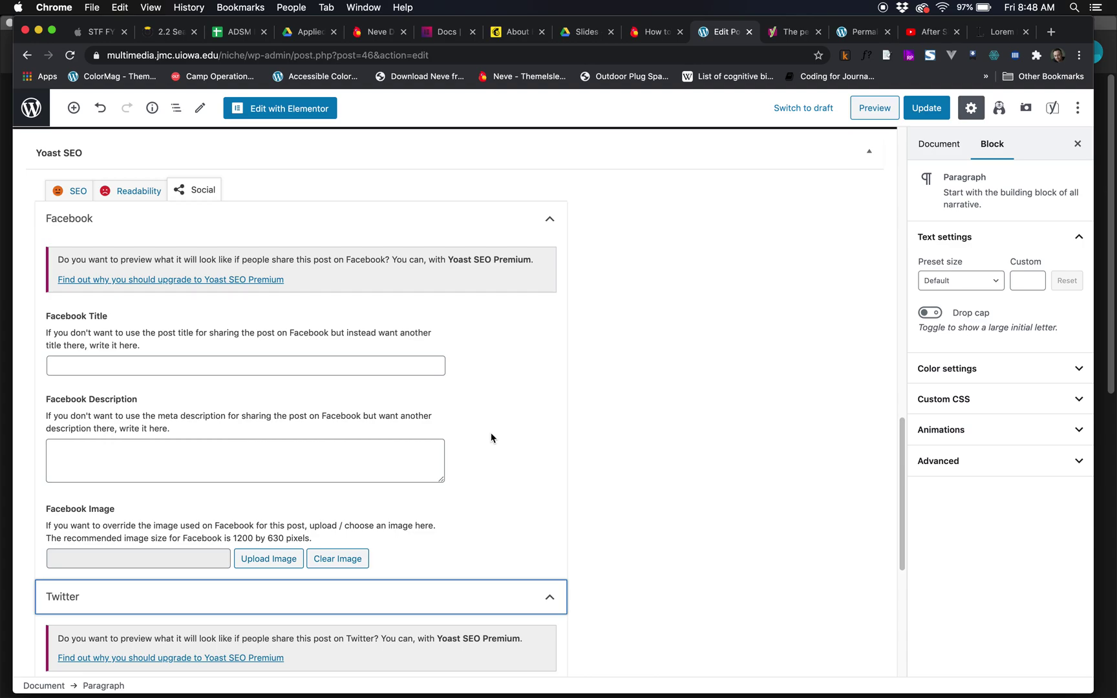
pyautogui.scroll(-2, 488, 436)
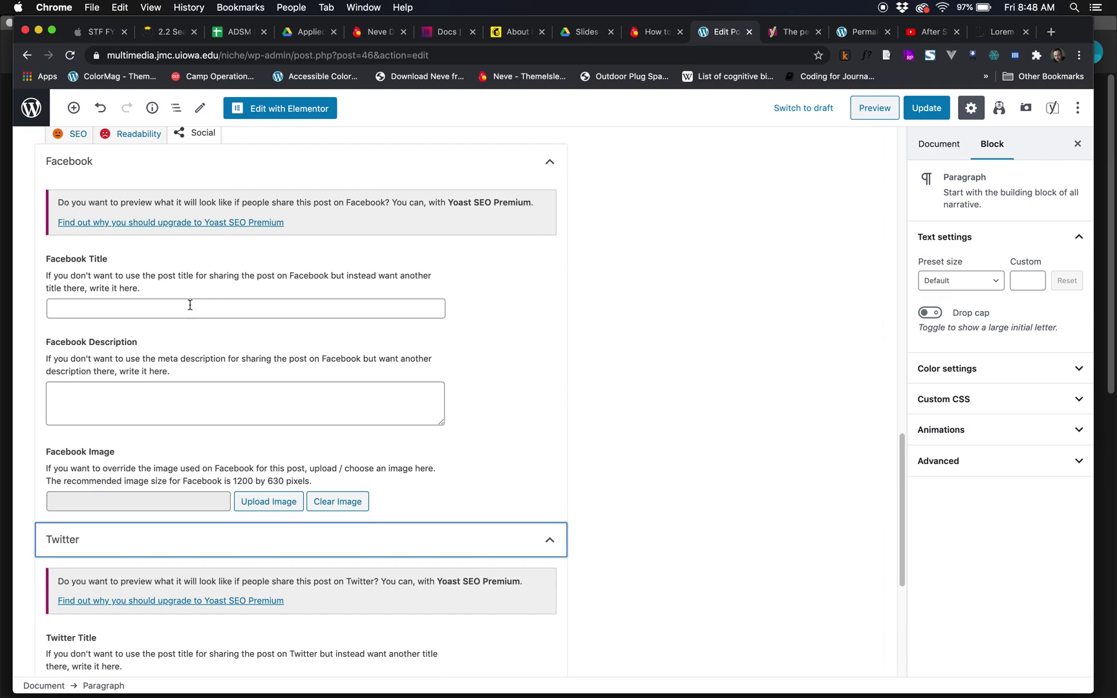
pyautogui.scroll(-1, 346, 472)
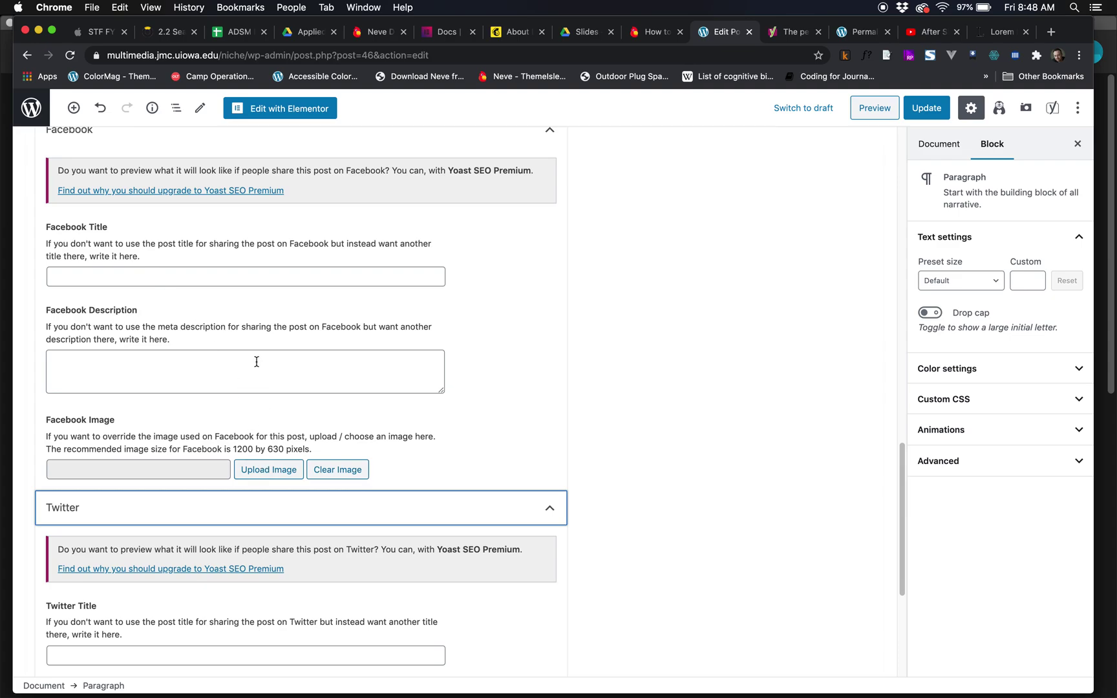
# Step: Compare the Twitter title, description and image override fields with the Facebook ones, leaving all of them empty
pyautogui.click(167, 272)
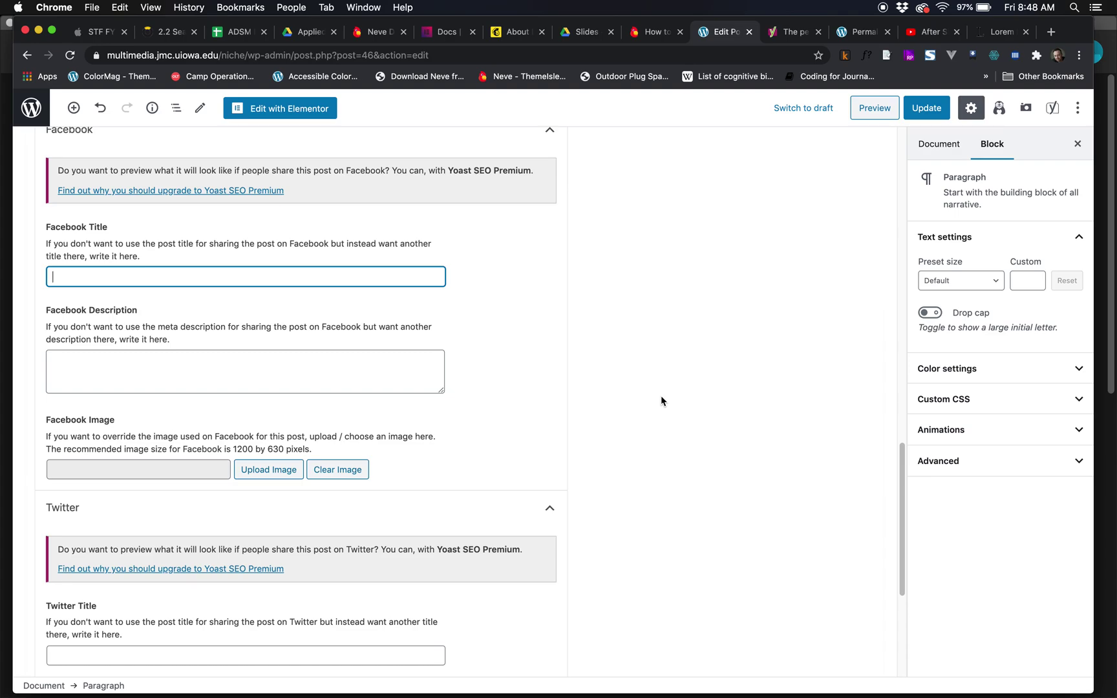
pyautogui.scroll(-5, 661, 401)
pyautogui.moveTo(662, 401); pyautogui.dragTo(308, 410)
pyautogui.click(261, 487)
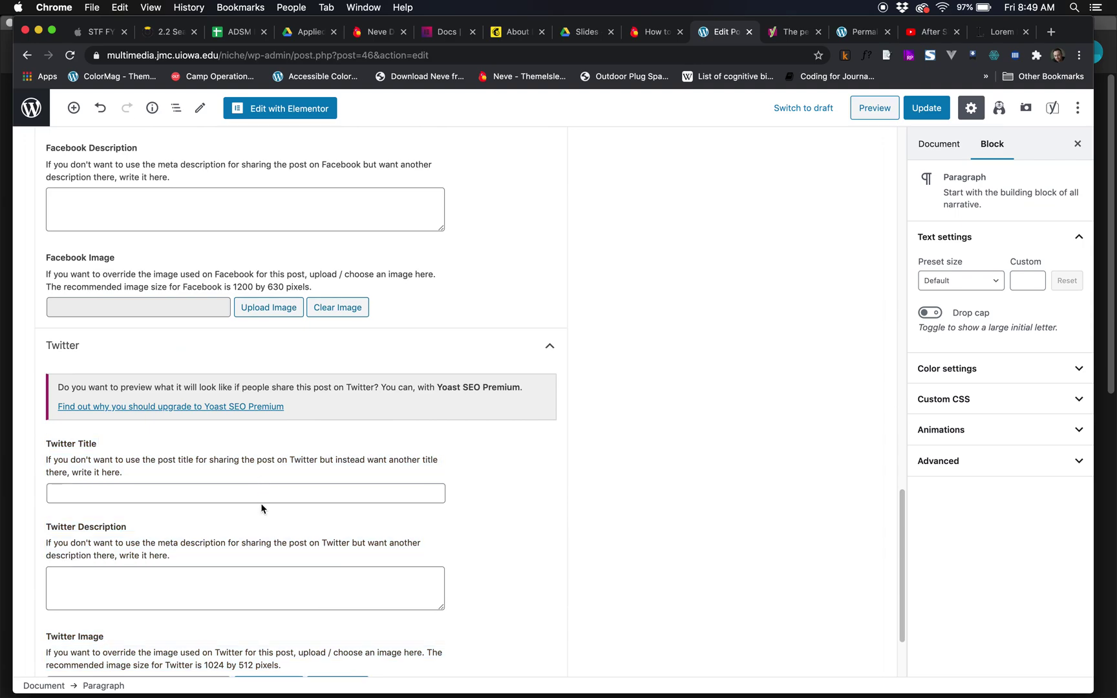
pyautogui.scroll(-4, 261, 503)
pyautogui.scroll(12, 261, 508)
pyautogui.scroll(-8, 261, 506)
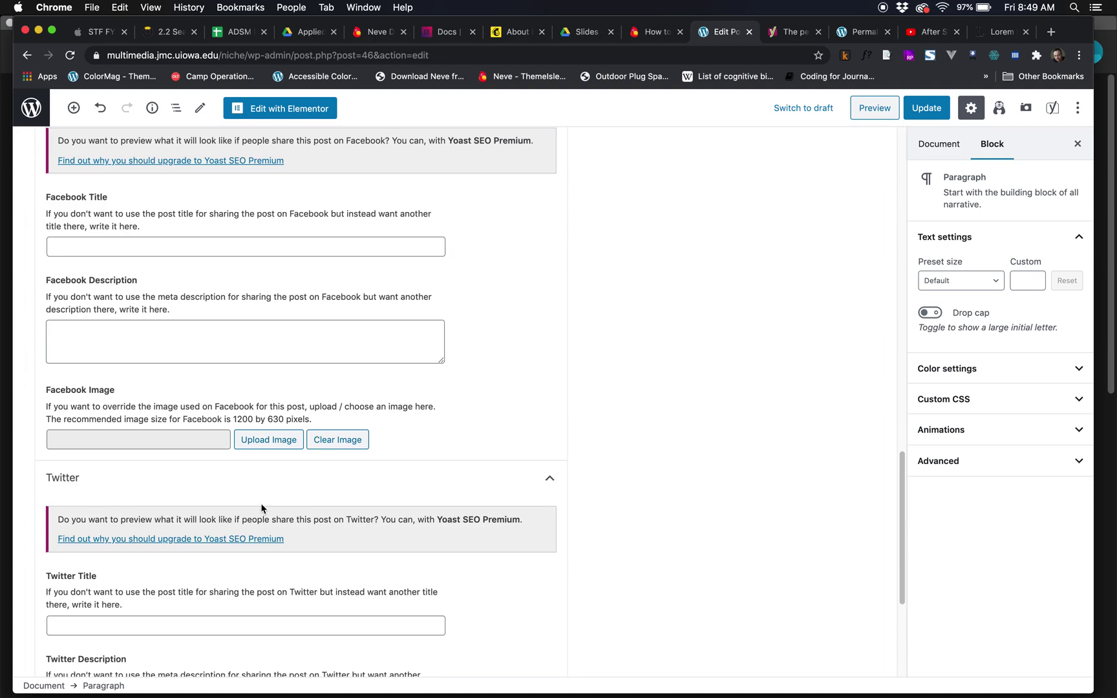
# Step: Update the Louisiana Waterthrush vs. Northern Waterthrush post and view it on the live site
pyautogui.scroll(15, 633, 319)
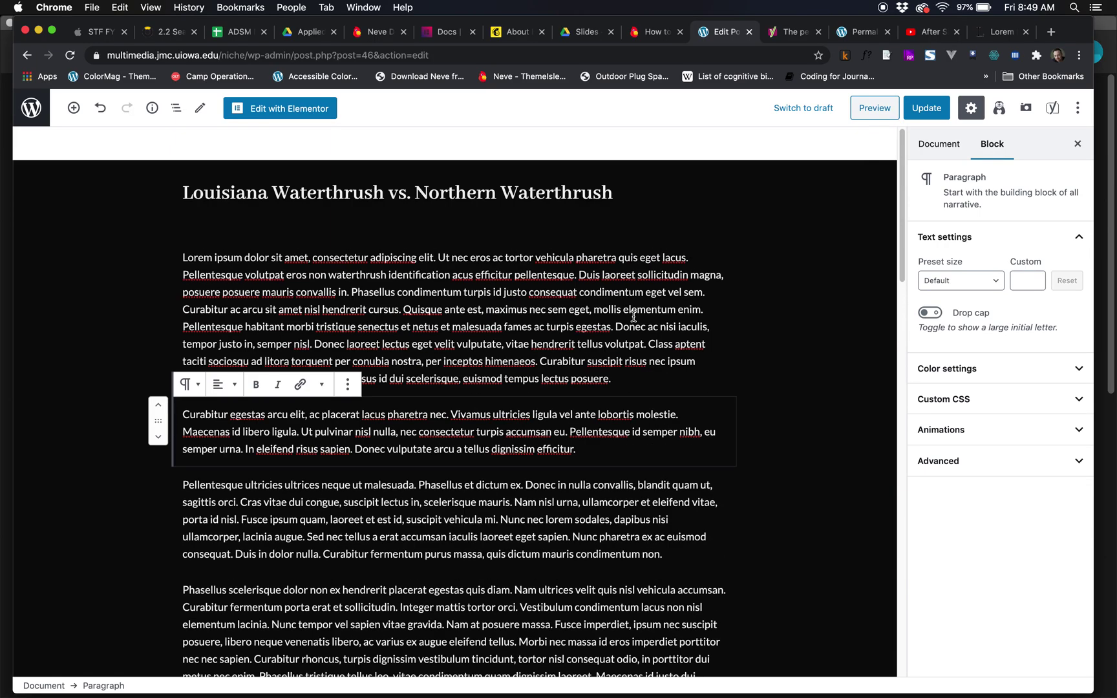
pyautogui.click(935, 109)
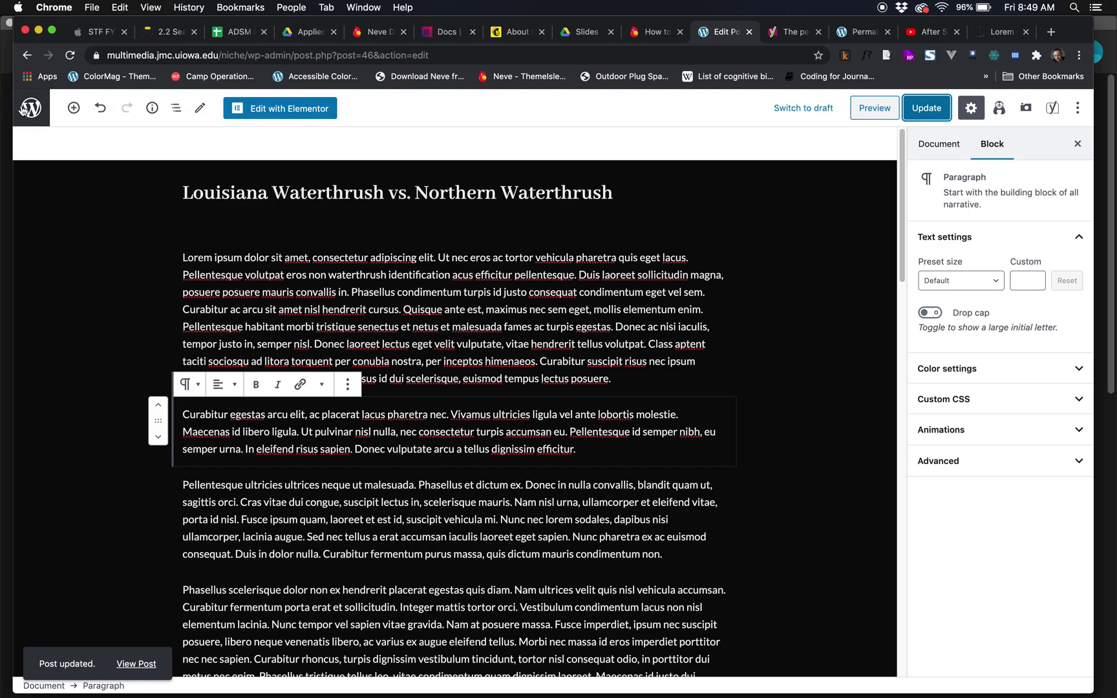
pyautogui.click(136, 664)
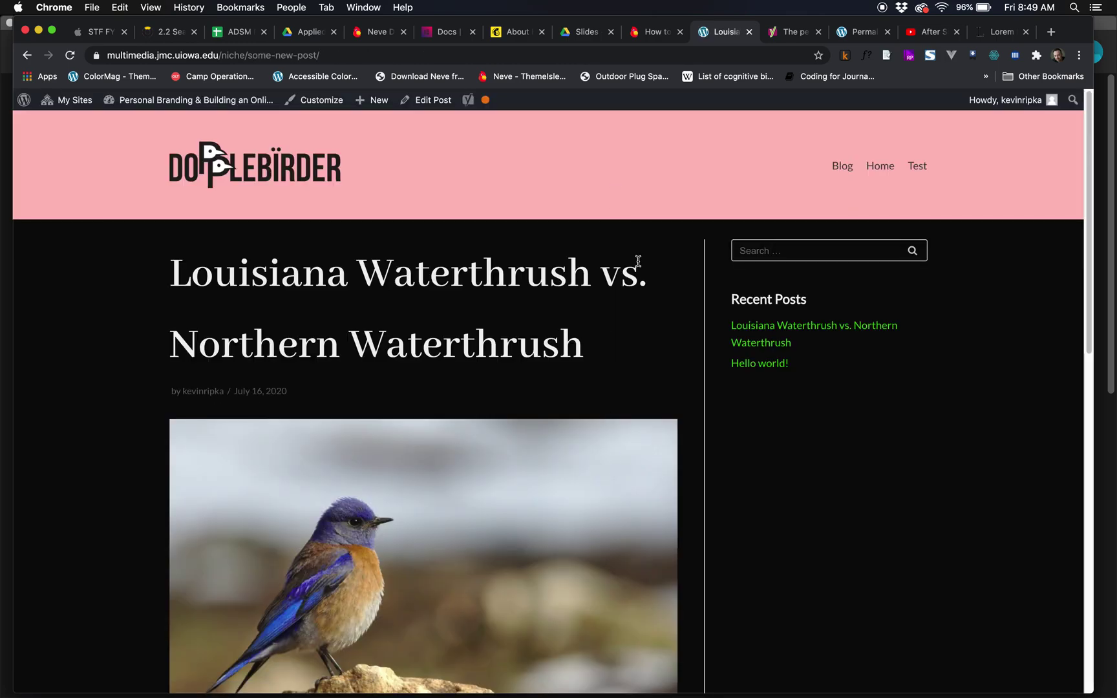
# Step: Open the live post's page source and examine the Yoast Open Graph meta tags, image URL and schema graph script
pyautogui.press('super+alt+u')
pyautogui.scroll(-1, 377, 316)
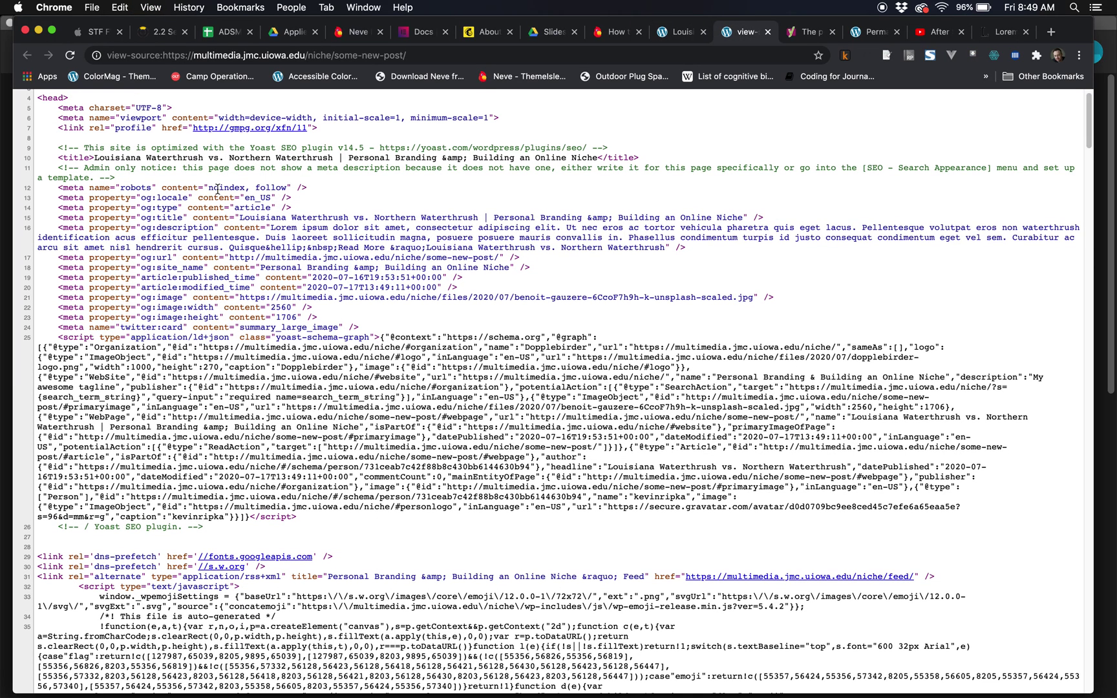
pyautogui.moveTo(62, 195); pyautogui.dragTo(516, 519)
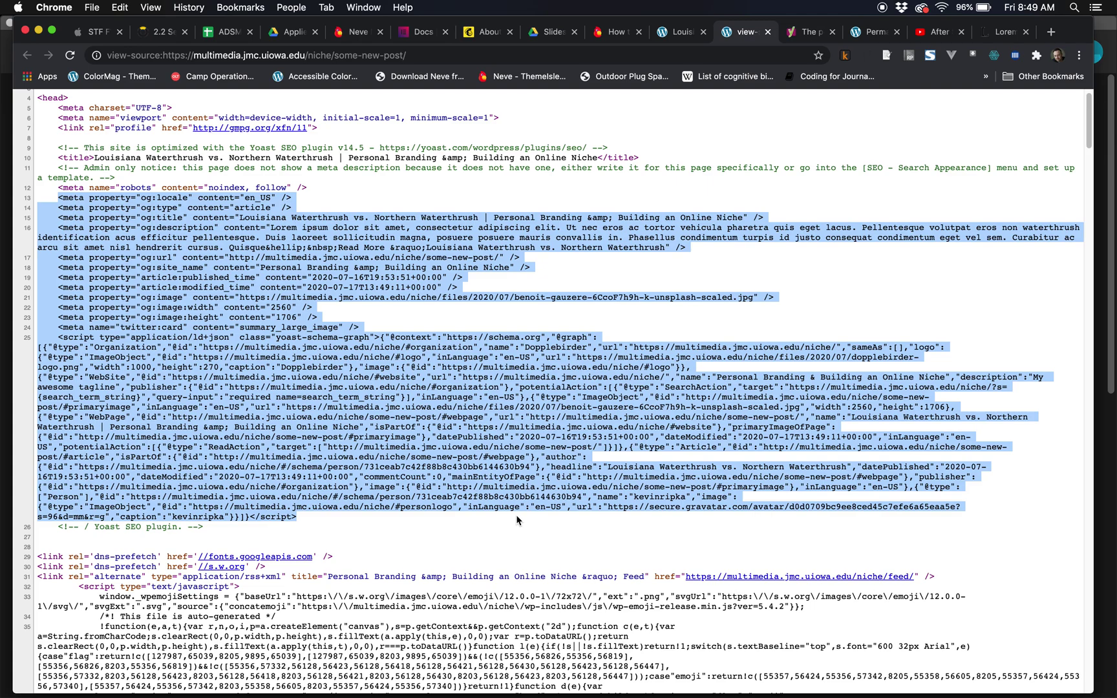
pyautogui.click(183, 283)
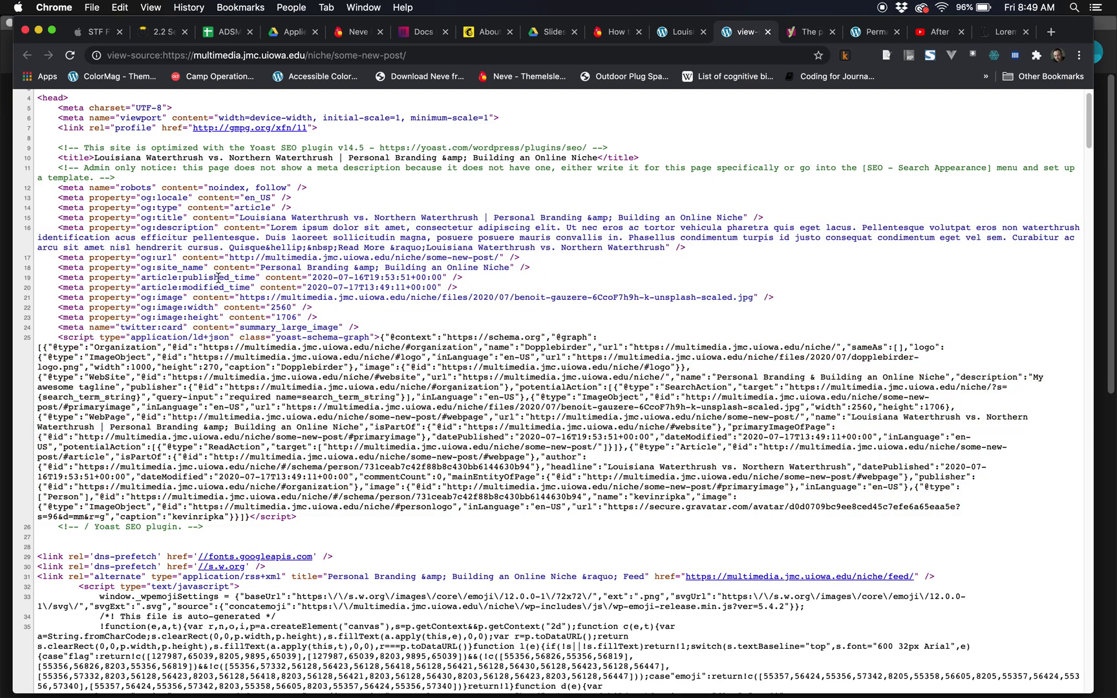
pyautogui.moveTo(169, 302); pyautogui.dragTo(280, 298)
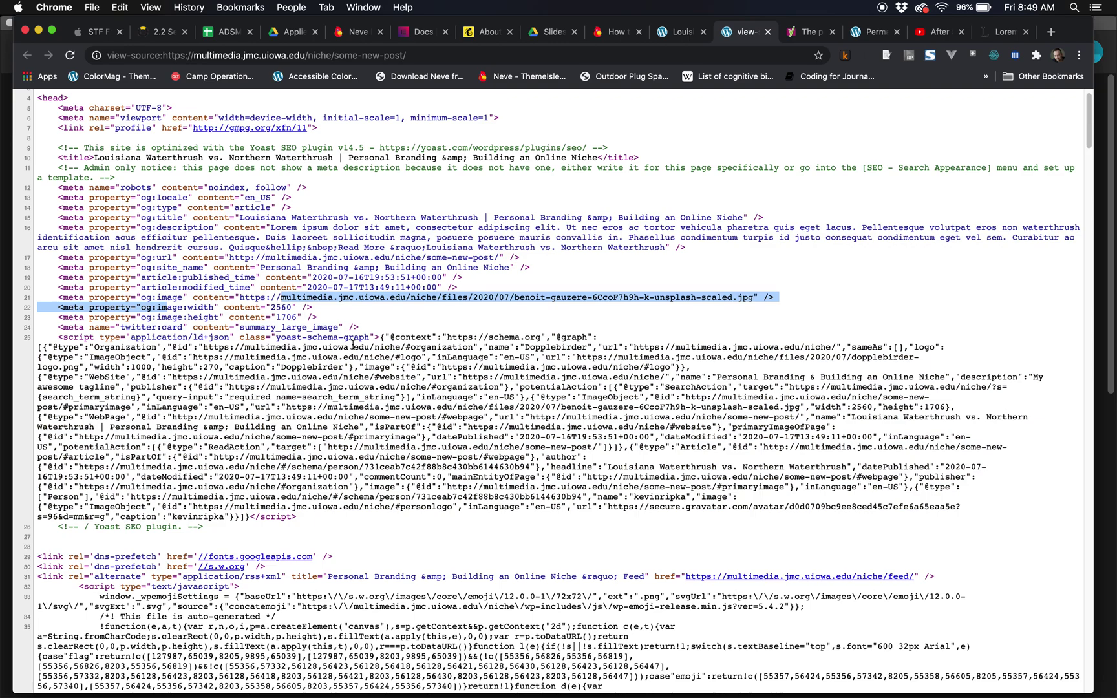
pyautogui.click(517, 421)
pyautogui.moveTo(276, 337); pyautogui.dragTo(471, 468)
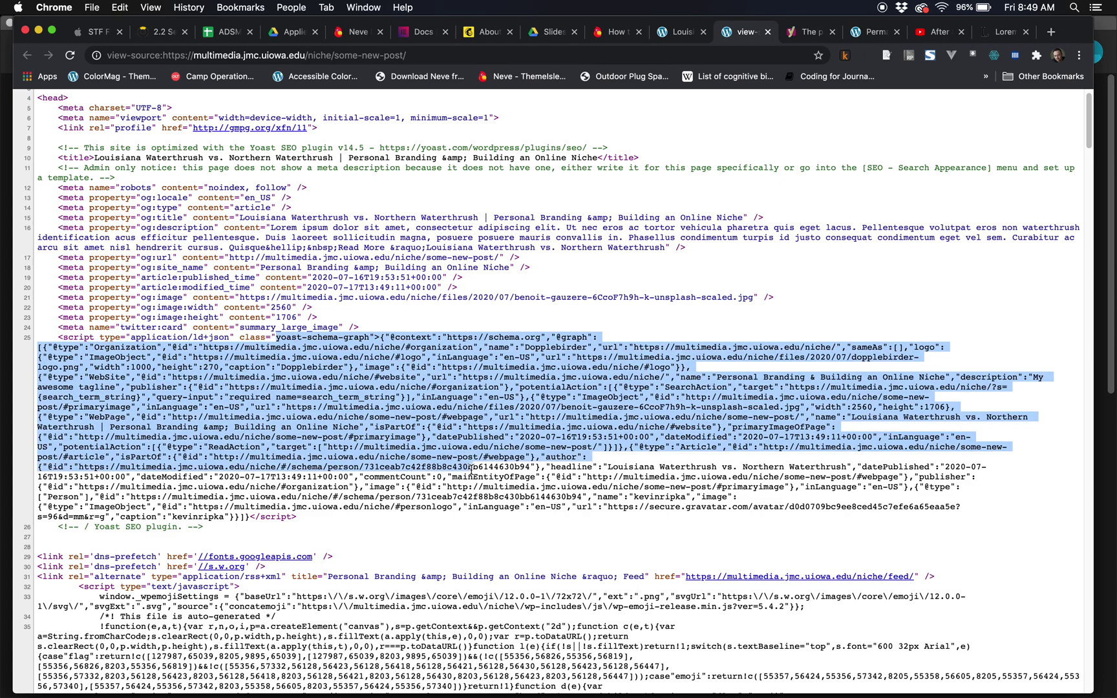
pyautogui.click(419, 422)
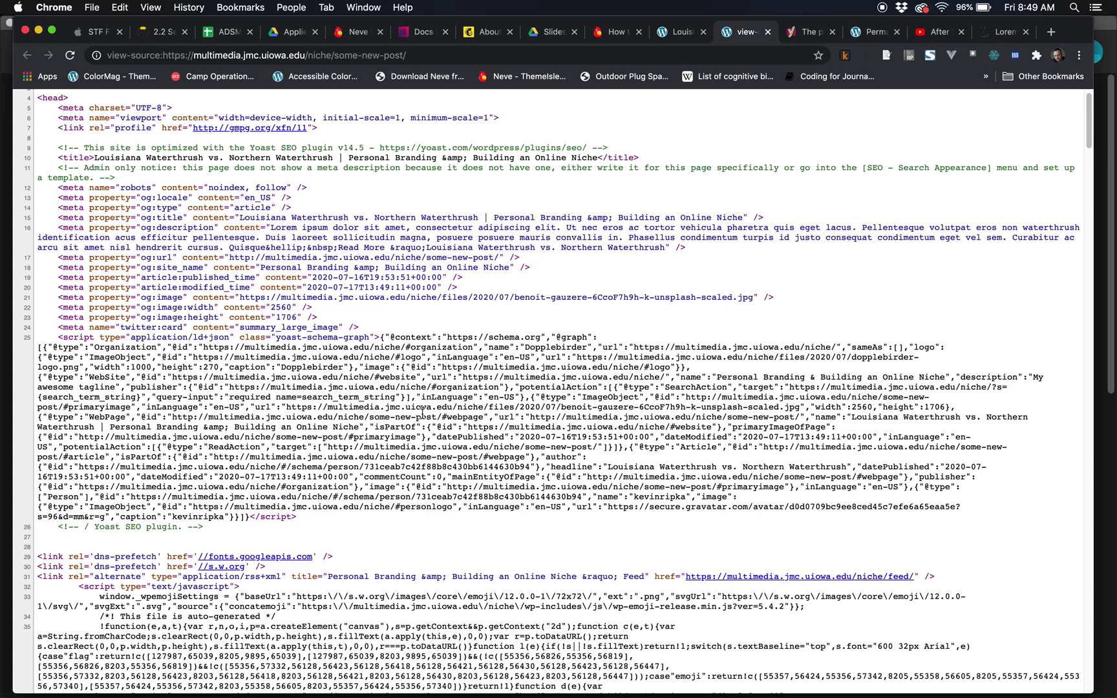
pyautogui.scroll(2, 418, 422)
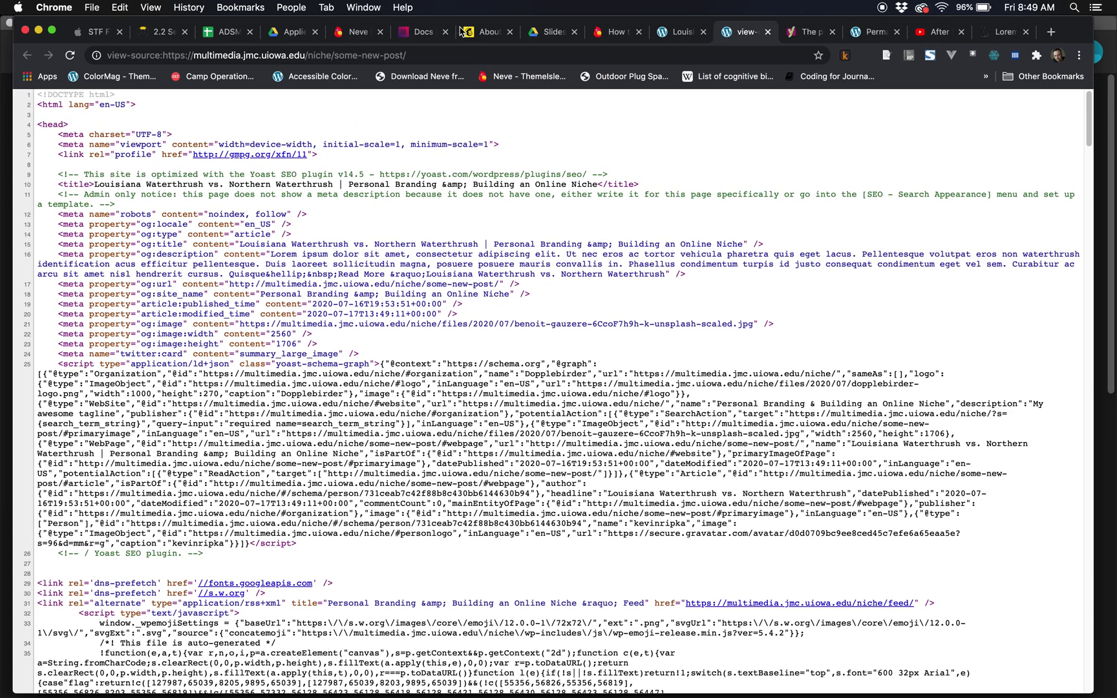
# Step: Return from the page source to the live waterthrush post and look over its title and featured image
pyautogui.click(684, 40)
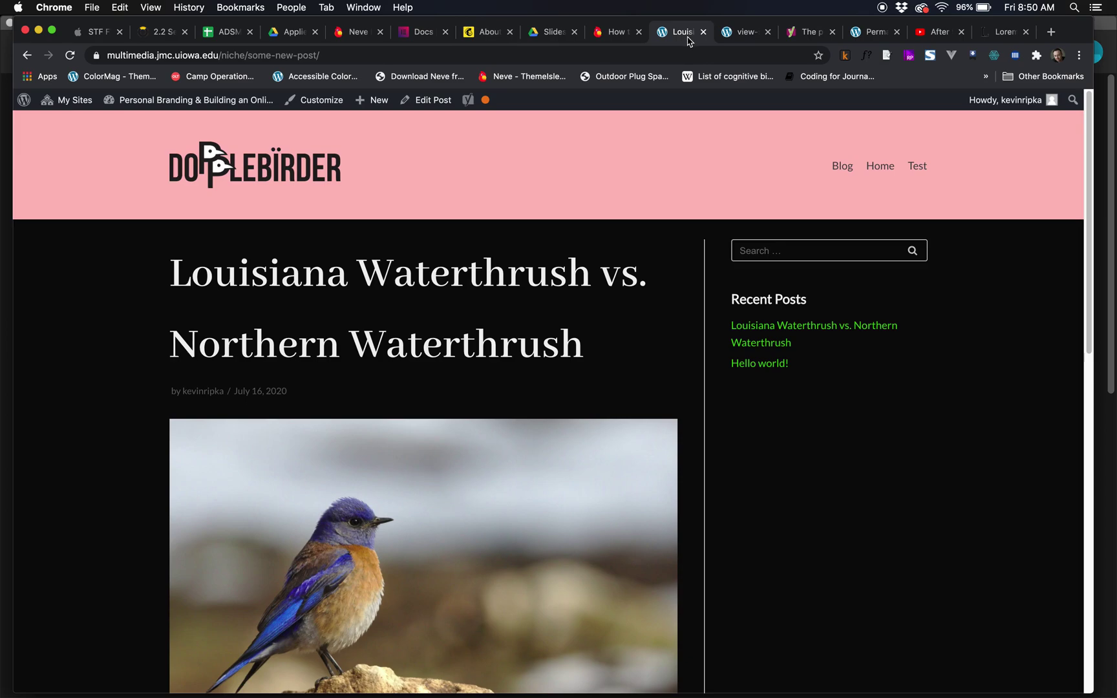
pyautogui.scroll(-2, 726, 268)
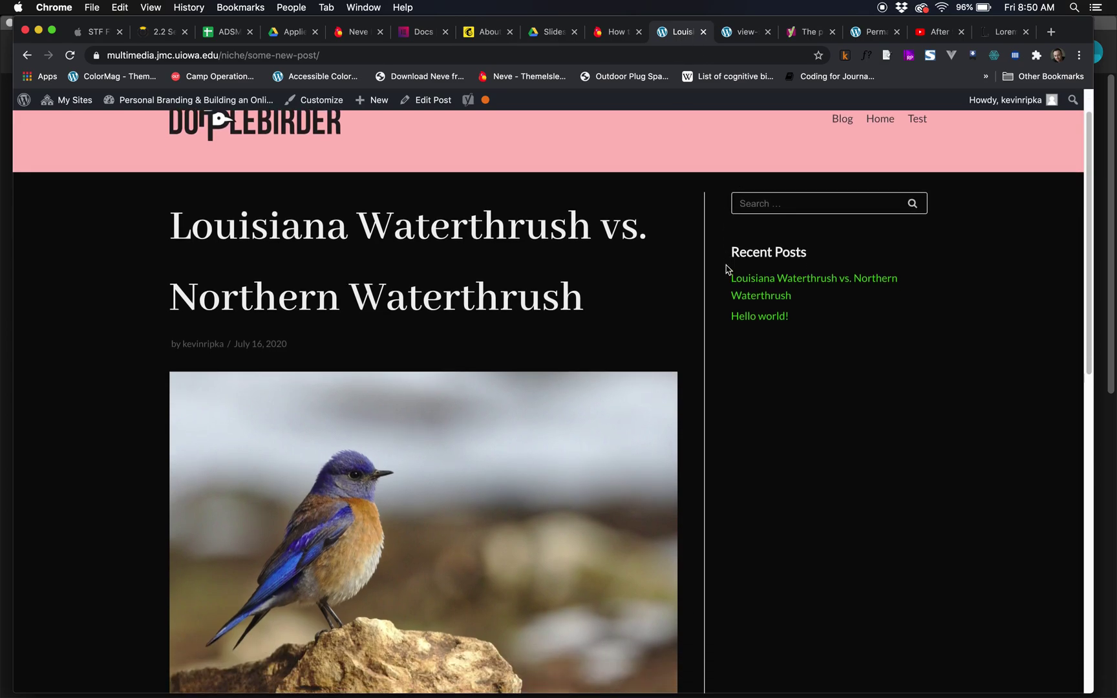
pyautogui.scroll(2, 727, 269)
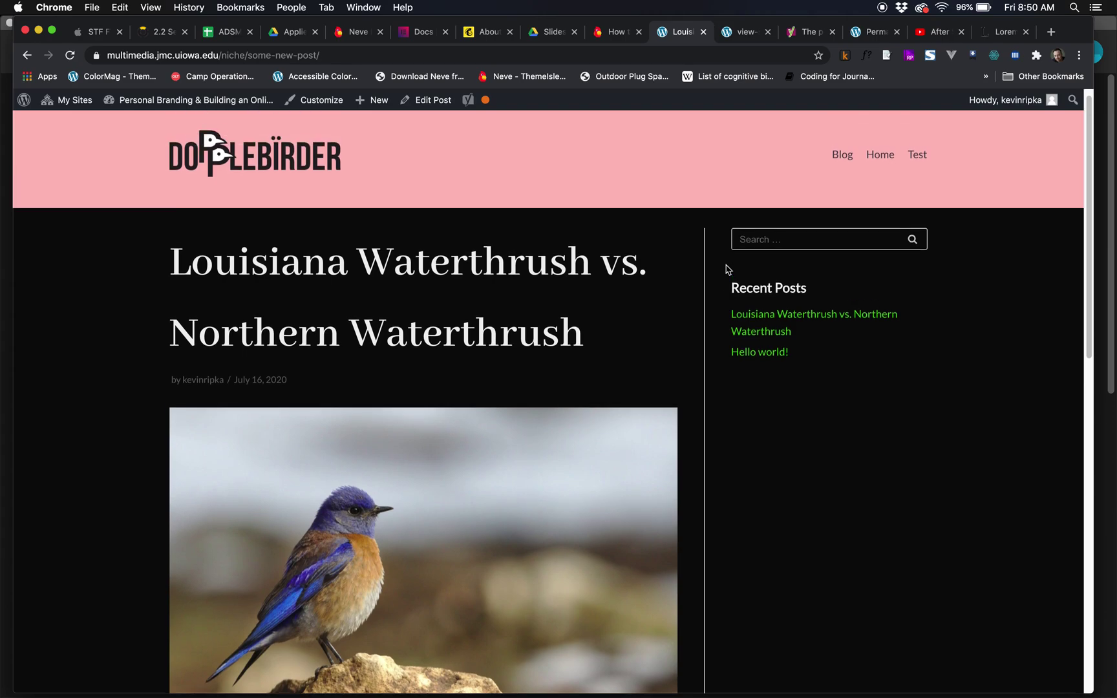